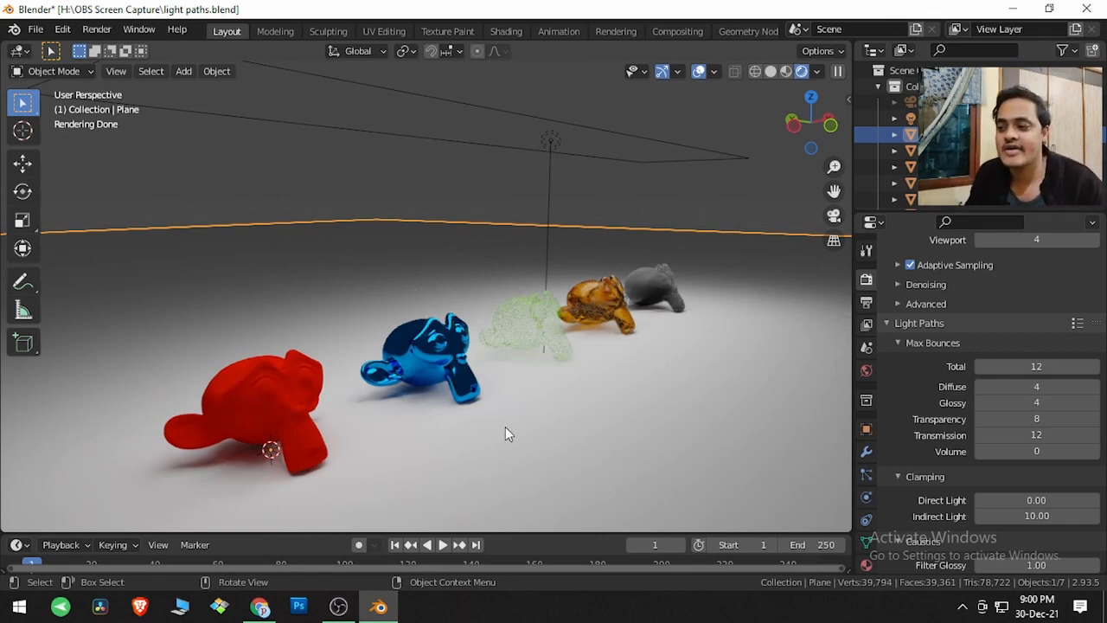
# - Select the red monkey head and review its material's surface settings
pyautogui.click(269, 396)
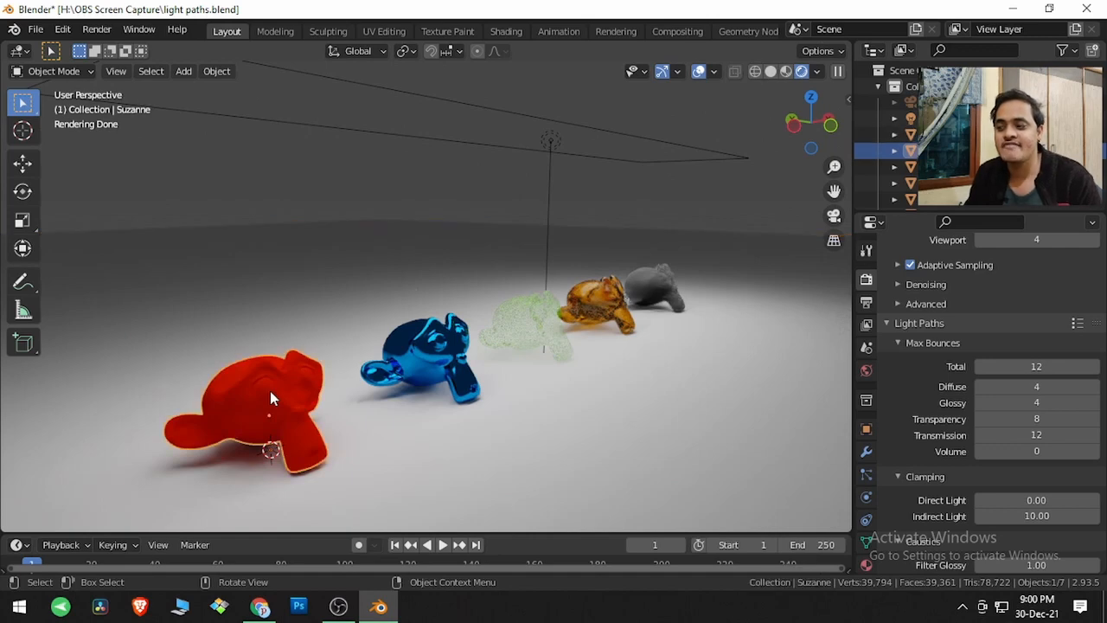
pyautogui.click(865, 564)
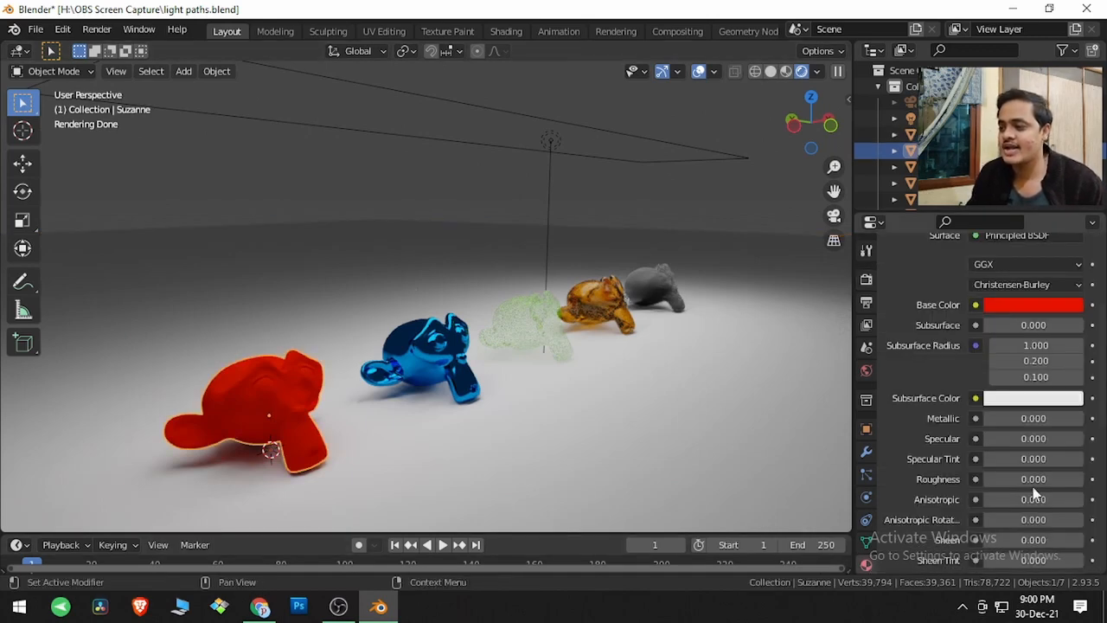
pyautogui.scroll(-6, 1033, 485)
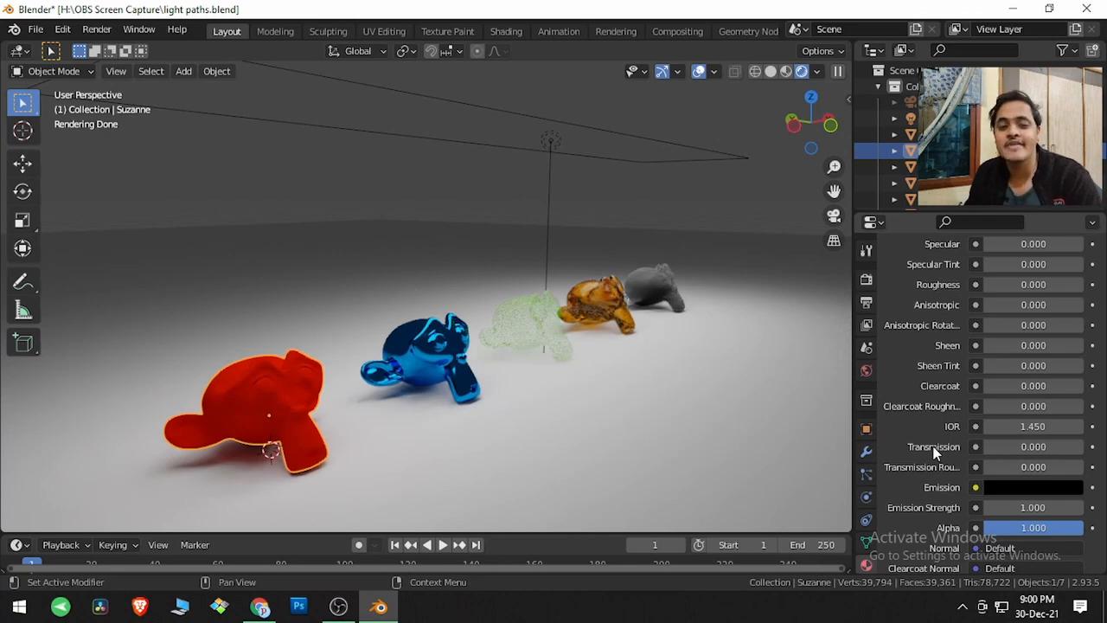
# - Return to the render settings and show the Max Bounces values under Light Paths
pyautogui.click(871, 285)
pyautogui.scroll(6, 927, 373)
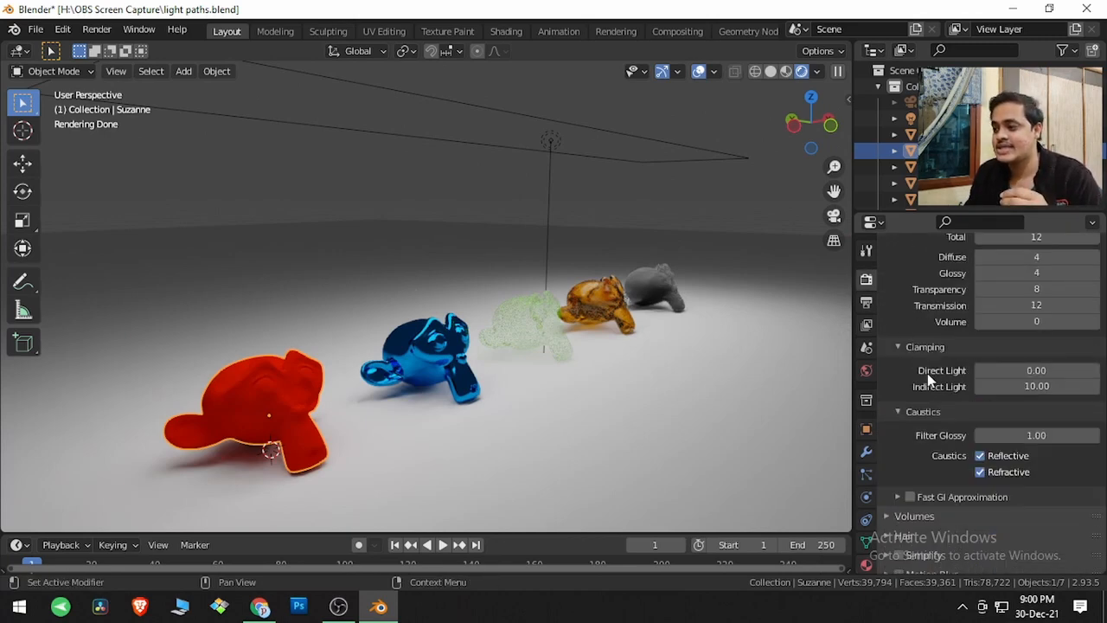
pyautogui.click(923, 360)
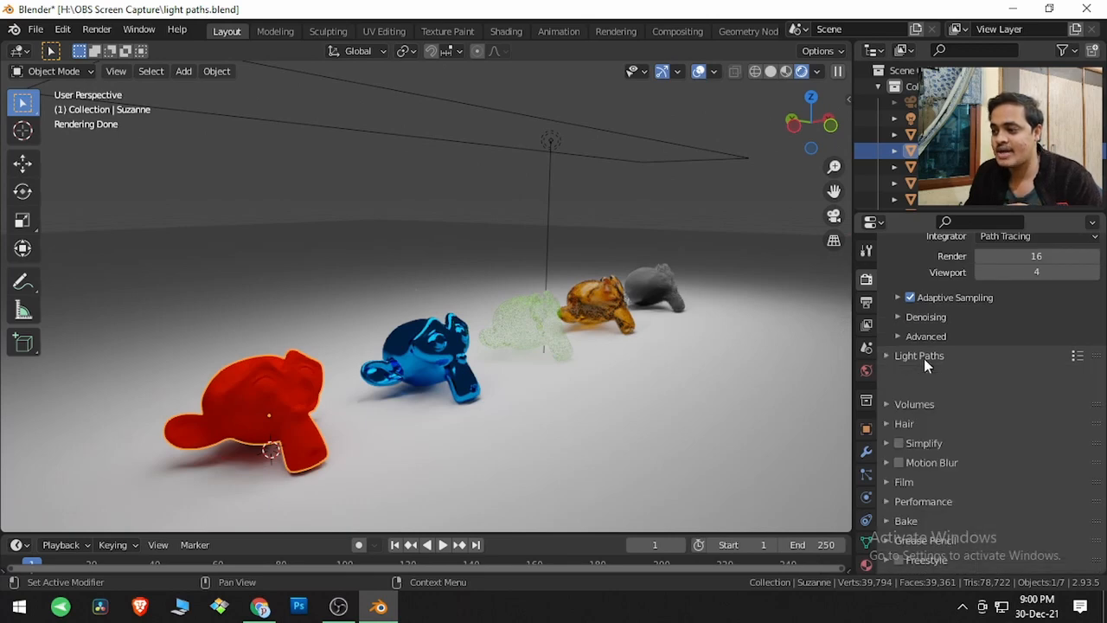
pyautogui.click(918, 369)
pyautogui.click(923, 391)
pyautogui.click(923, 393)
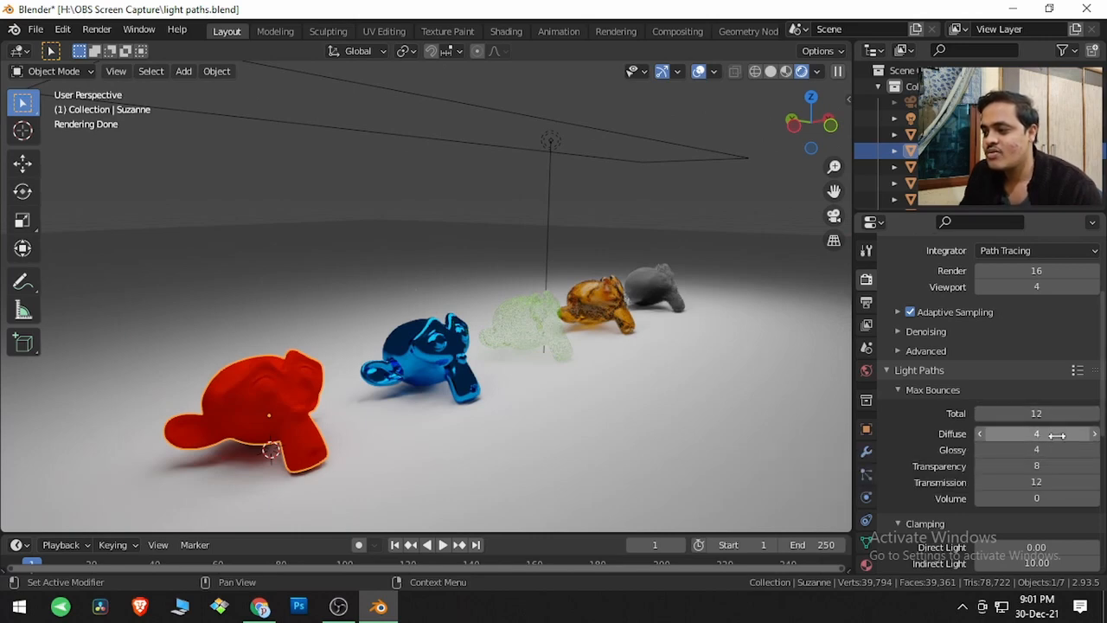
# - Set the Diffuse max bounces to 0 with the red monkey head in close view
pyautogui.moveTo(265, 406)
pyautogui.mouseDown(button='middle')
pyautogui.moveTo(301, 383)
pyautogui.moveTo(257, 339)
pyautogui.moveTo(304, 372)
pyautogui.moveTo(421, 411)
pyautogui.moveTo(427, 364)
pyautogui.moveTo(419, 378)
pyautogui.mouseUp(button='middle')
pyautogui.scroll(2, 428, 402)
pyautogui.scroll(-3, 426, 364)
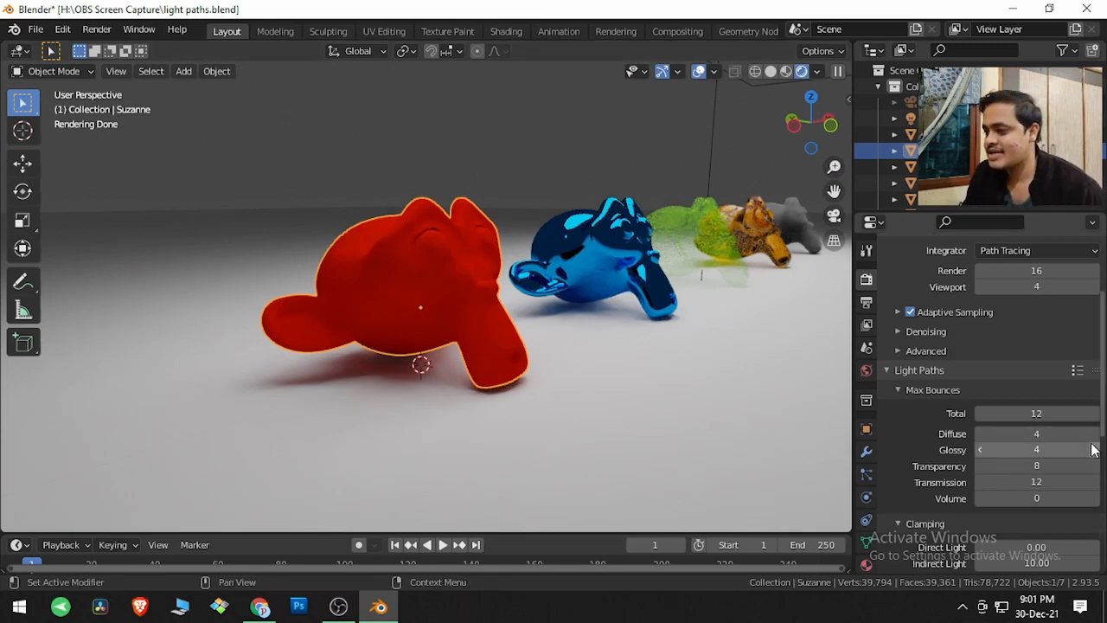
pyautogui.click(1046, 428)
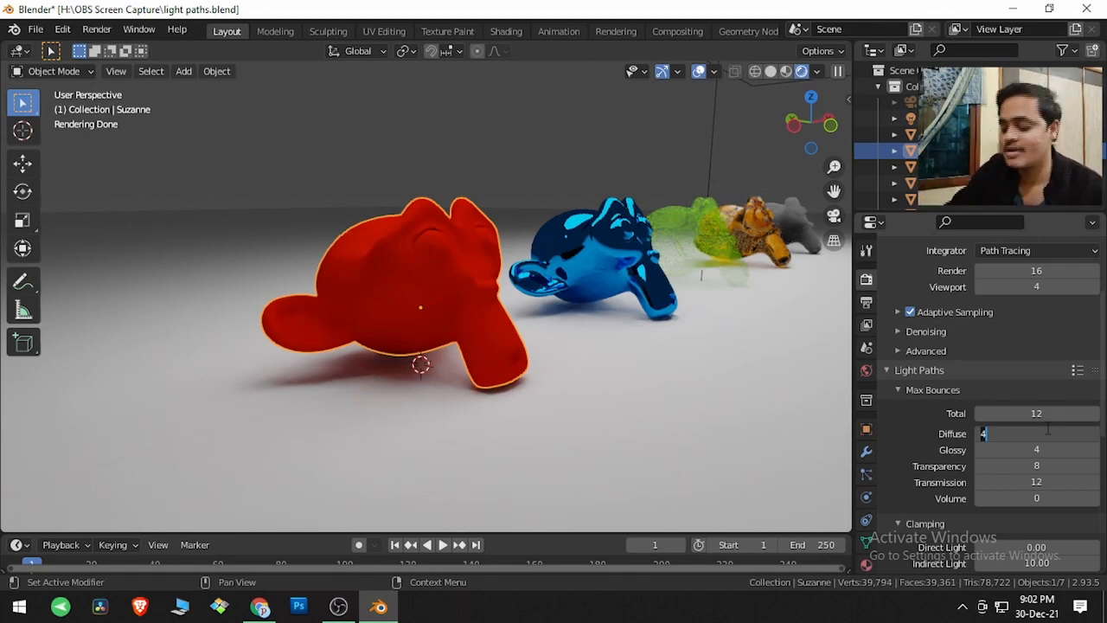
pyautogui.write('0')
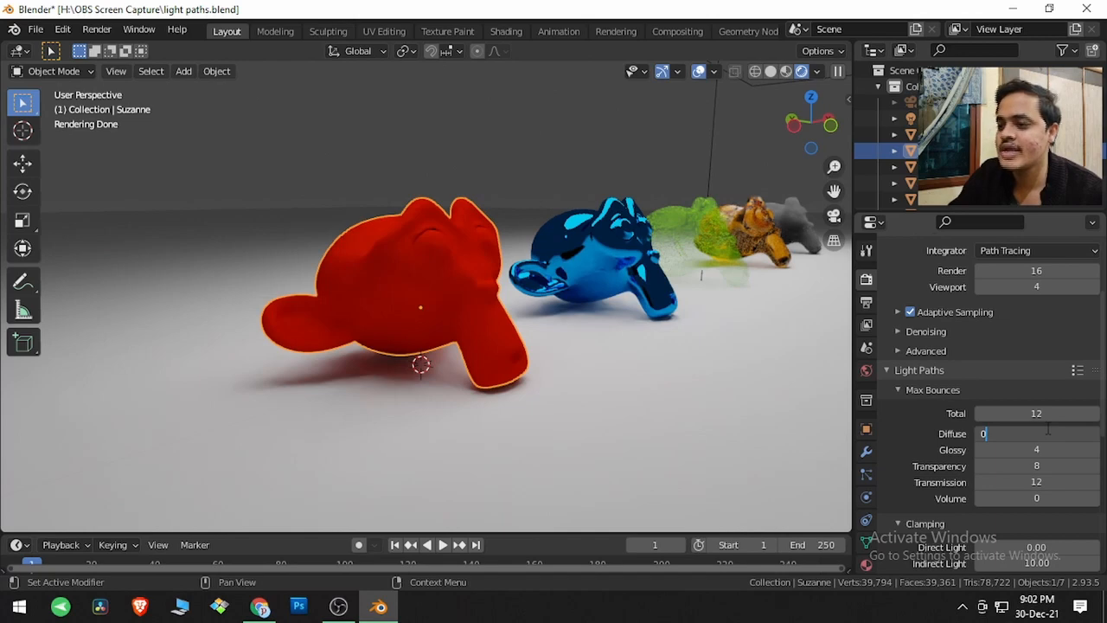
pyautogui.press('Return')
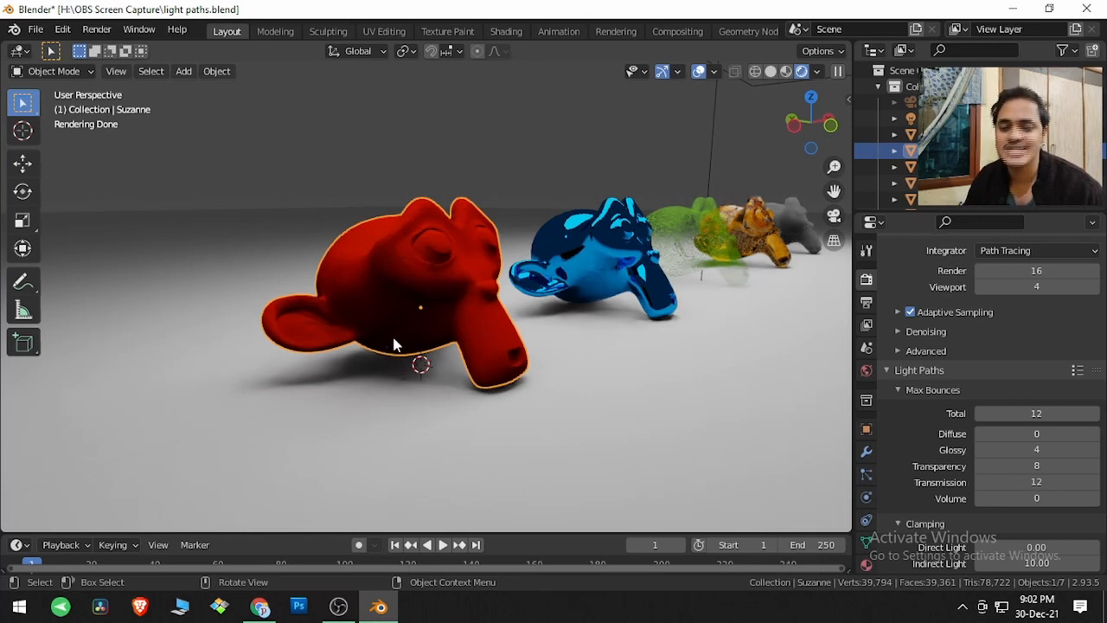
# - Restore the Diffuse max bounces to 4
pyautogui.click(1030, 433)
pyautogui.write('4')
pyautogui.press('Return')
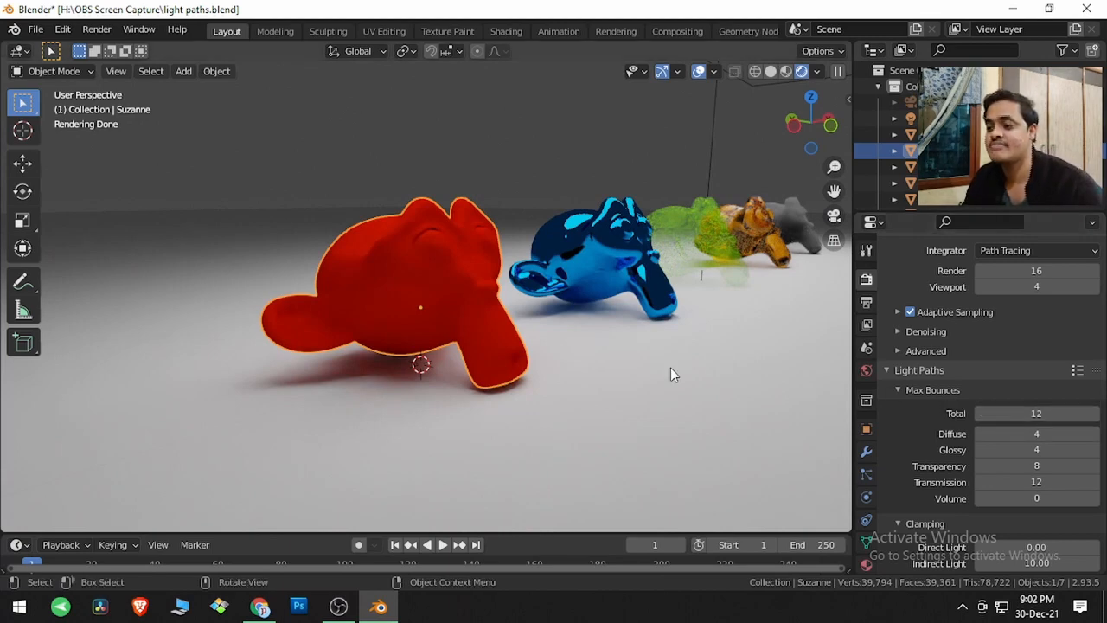
# - Select the blue metallic monkey head and review its material's surface settings up close
pyautogui.moveTo(670, 367)
pyautogui.mouseDown(button='middle')
pyautogui.moveTo(655, 356)
pyautogui.moveTo(623, 392)
pyautogui.moveTo(571, 406)
pyautogui.mouseUp(button='middle')
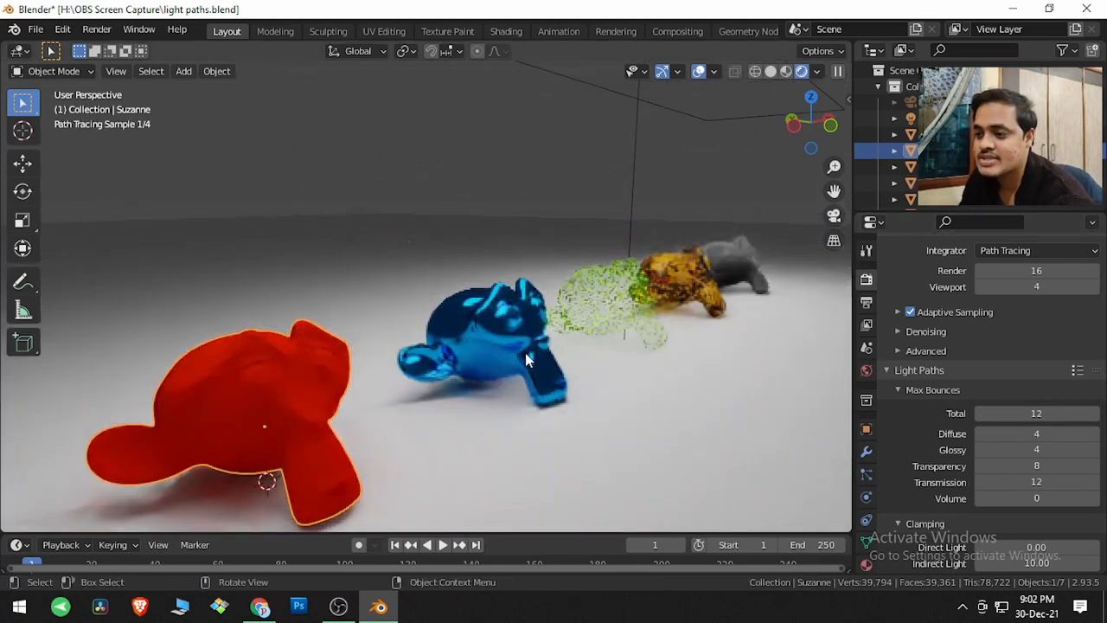
pyautogui.click(543, 391)
pyautogui.scroll(3, 529, 421)
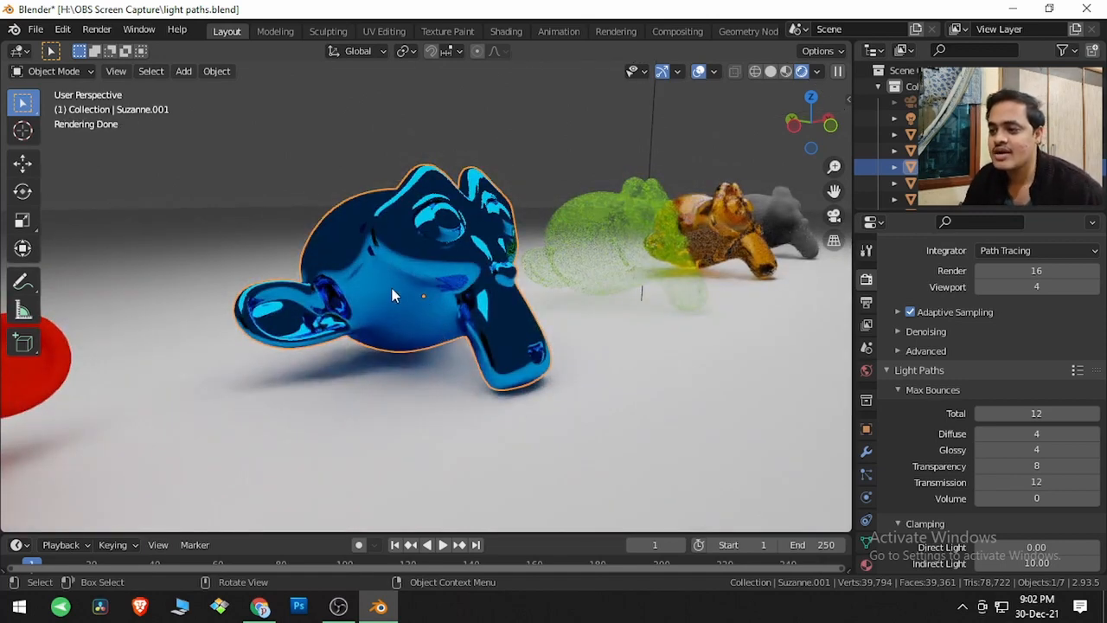
pyautogui.click(865, 564)
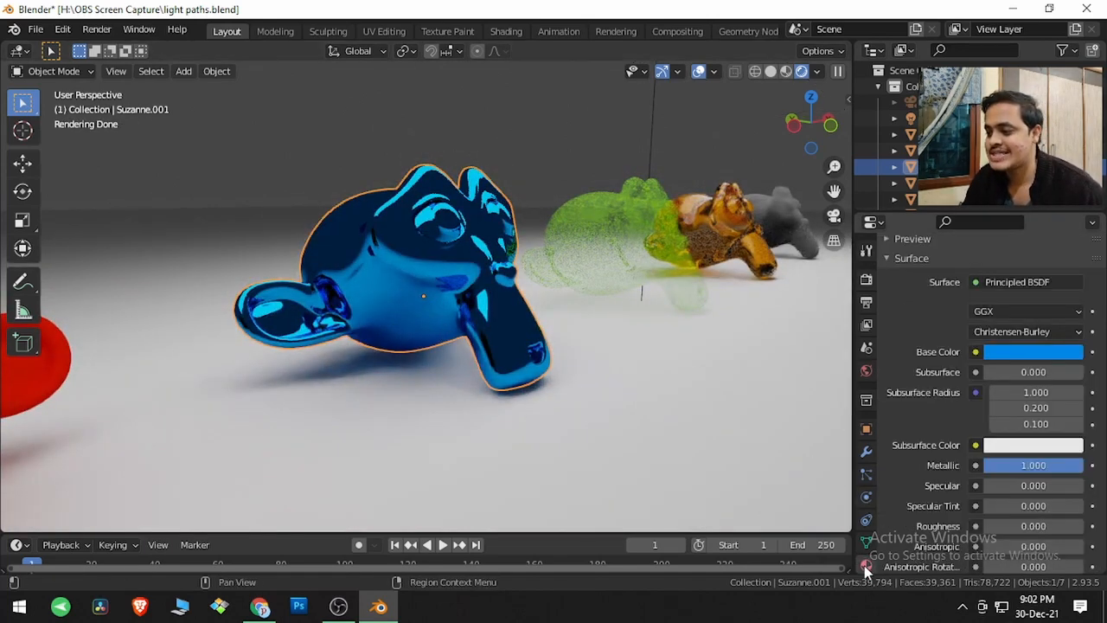
pyautogui.scroll(-3, 1031, 415)
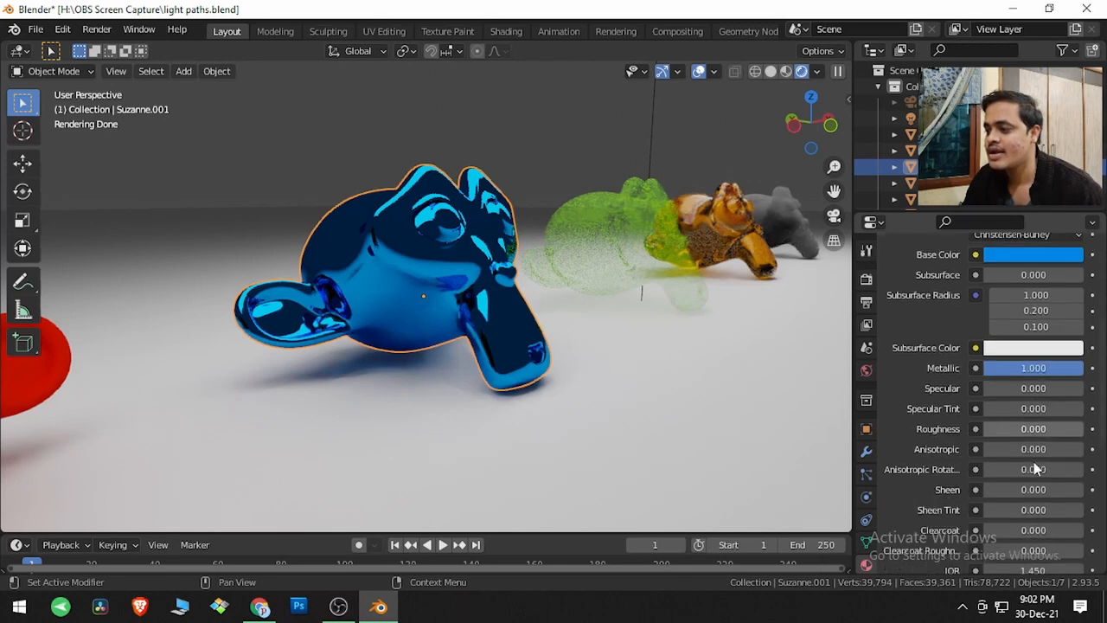
pyautogui.scroll(-6, 1023, 372)
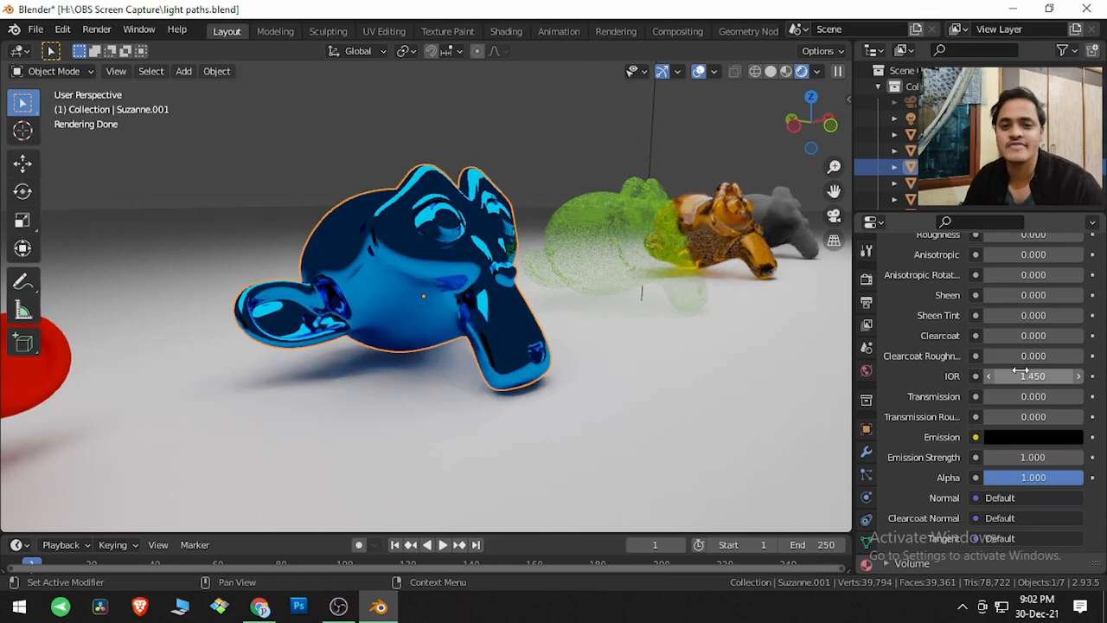
pyautogui.scroll(2, 1021, 375)
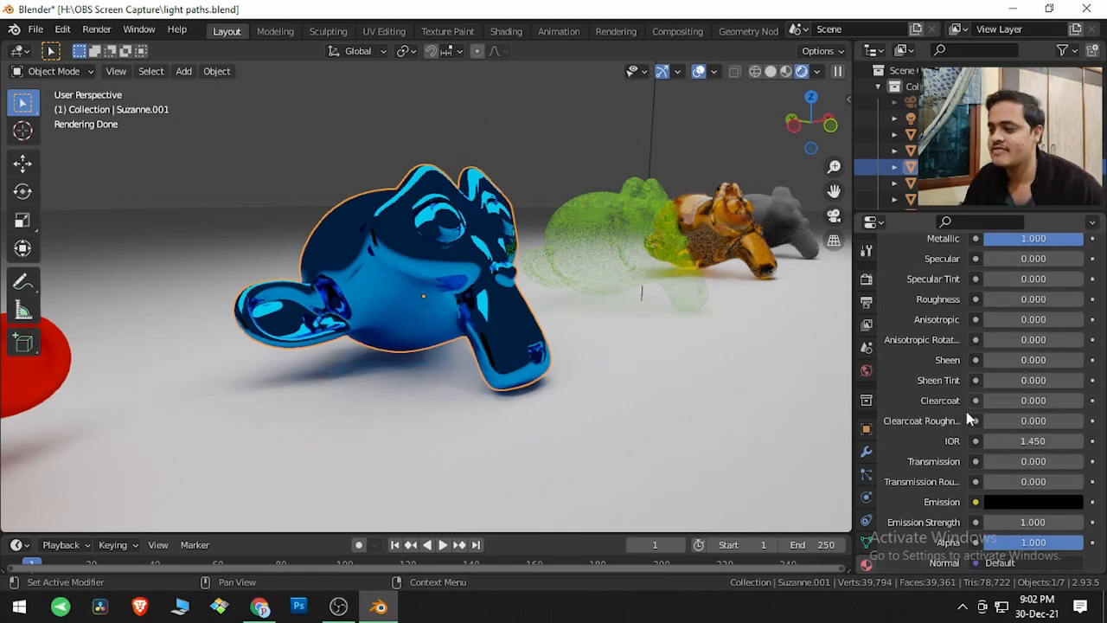
# - Set the Glossy max bounces to 0 in the render settings' Light Paths
pyautogui.click(865, 281)
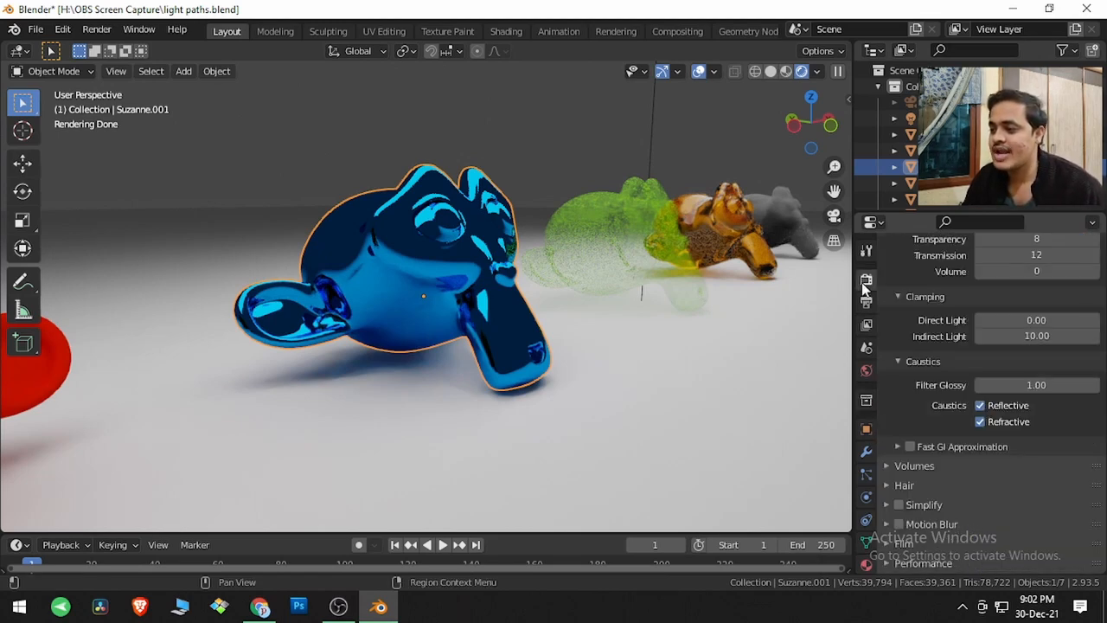
pyautogui.scroll(6, 896, 321)
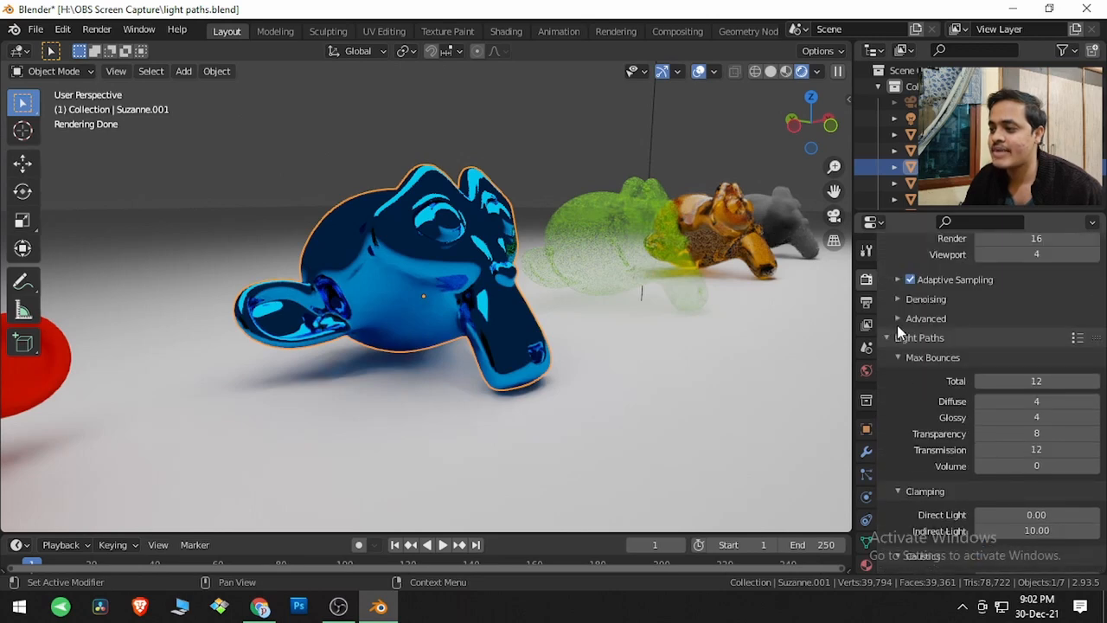
pyautogui.scroll(-1, 910, 350)
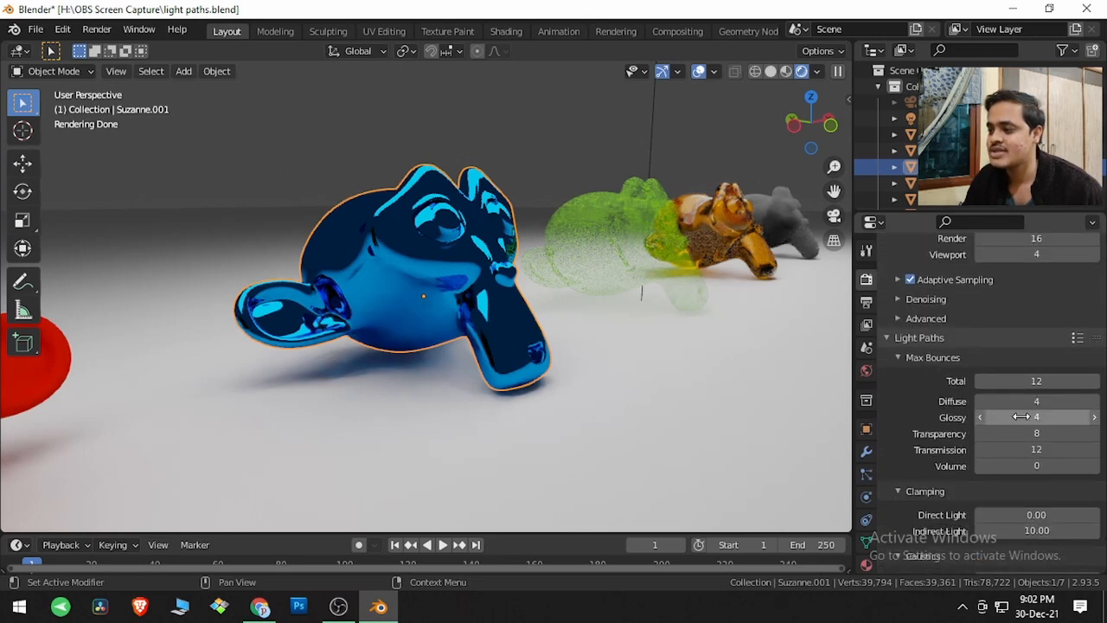
pyautogui.click(1046, 418)
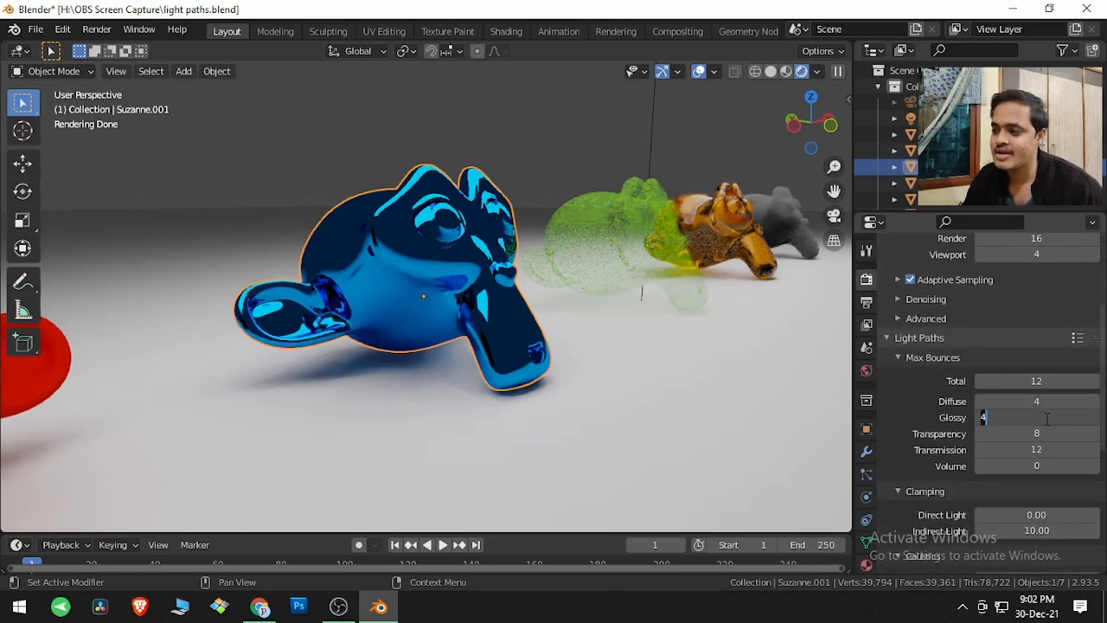
pyautogui.write('0')
pyautogui.press('Return')
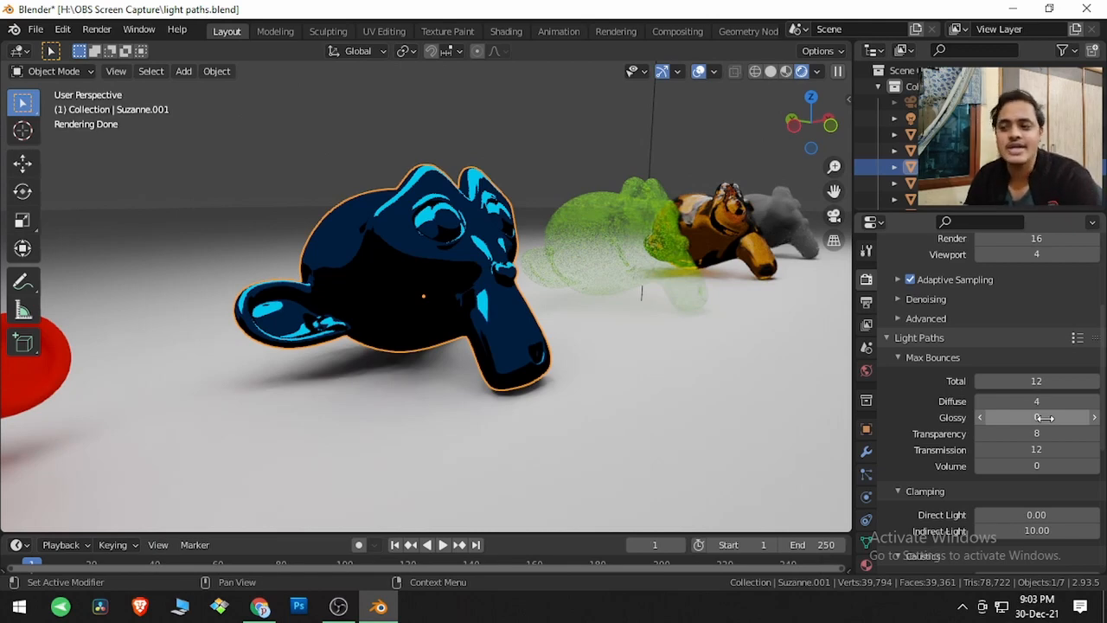
# - Try Glossy max bounces of 1 and 2 on the blue monkey head's reflections
pyautogui.click(1044, 418)
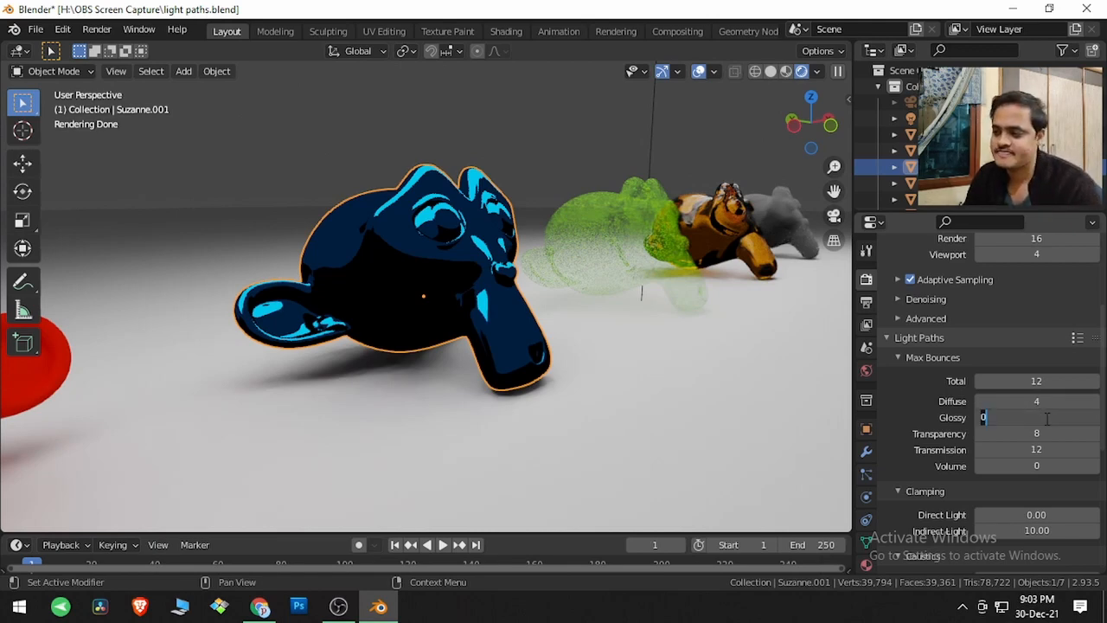
pyautogui.write('1')
pyautogui.press('Return')
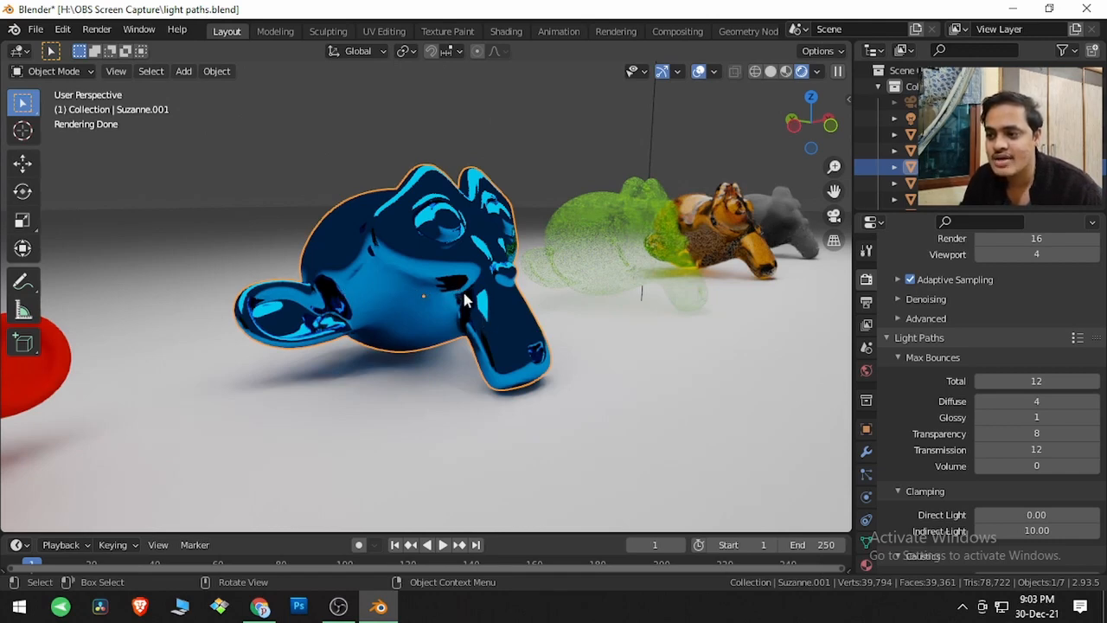
pyautogui.click(1020, 417)
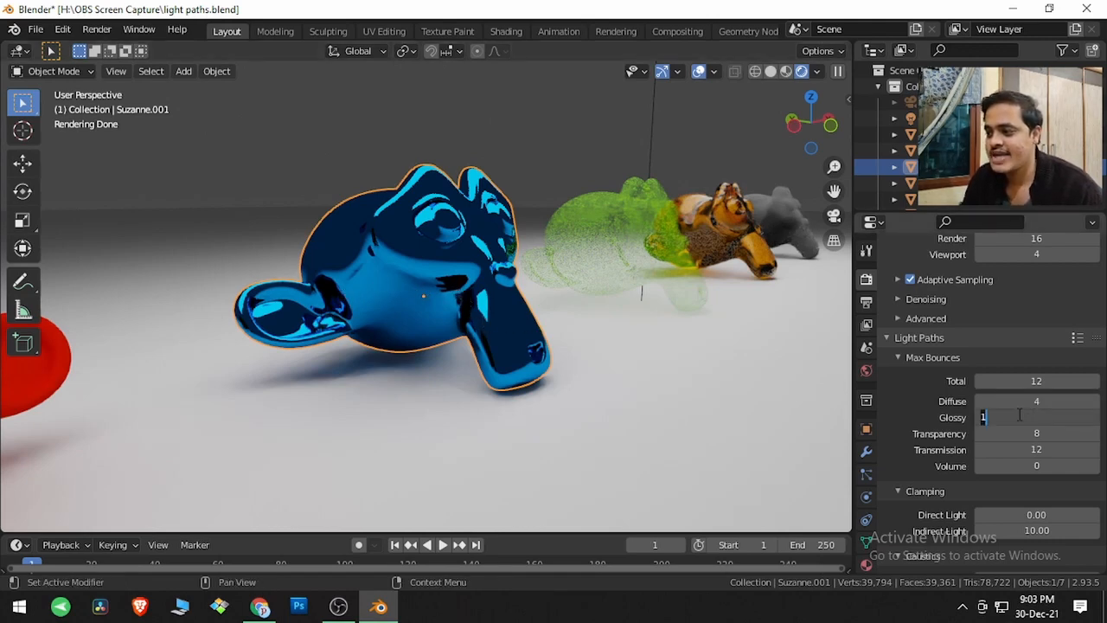
pyautogui.write('2')
pyautogui.press('Return')
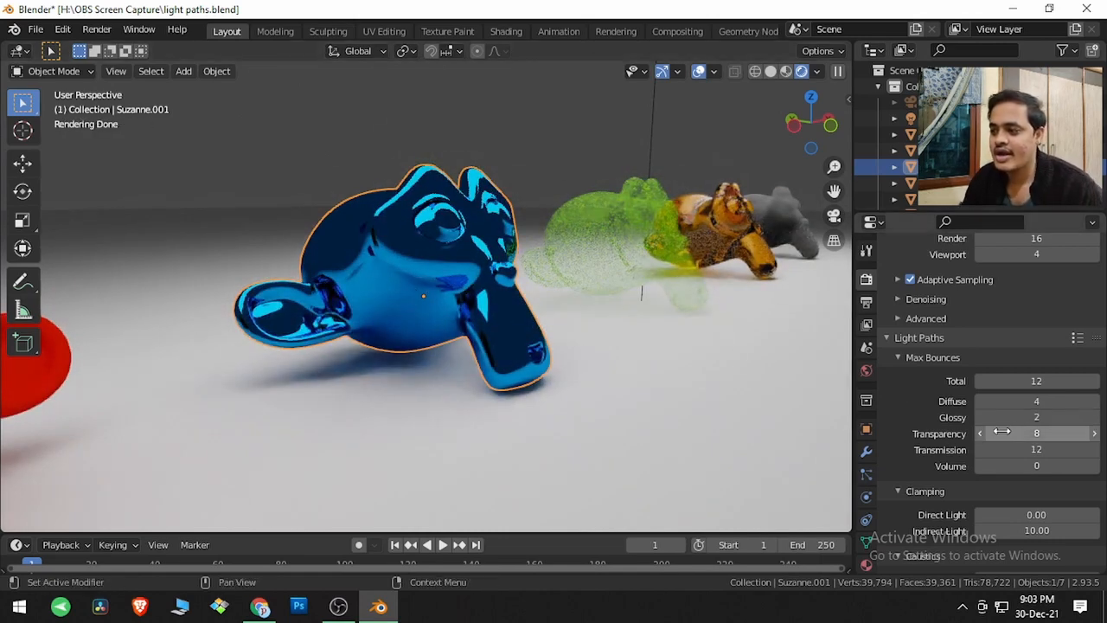
# - Restore the Glossy max bounces to 4
pyautogui.click(1019, 416)
pyautogui.write('4')
pyautogui.press('Return')
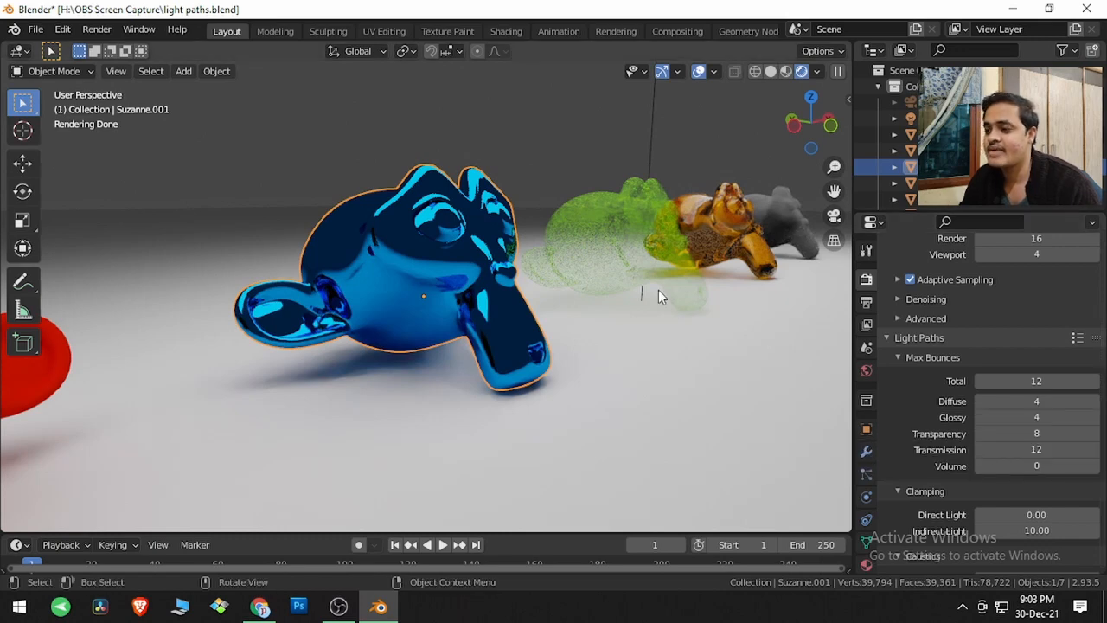
# - Select and frame the green transparent monkey head and review its material's surface settings, including Alpha
pyautogui.click(630, 245)
pyautogui.press('KP_Decimal')
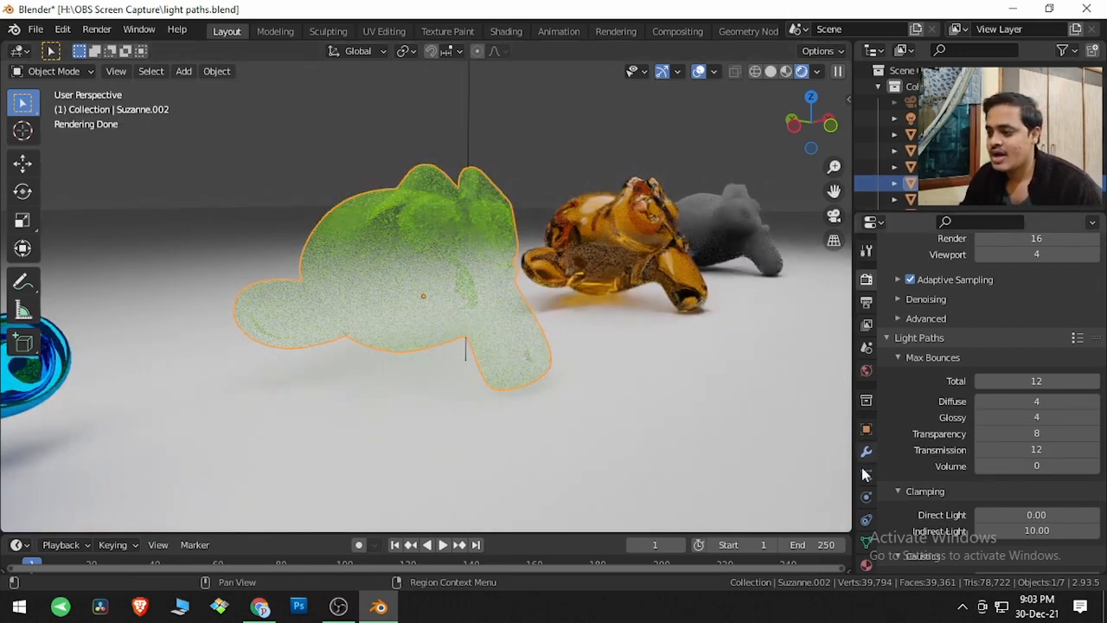
pyautogui.click(866, 563)
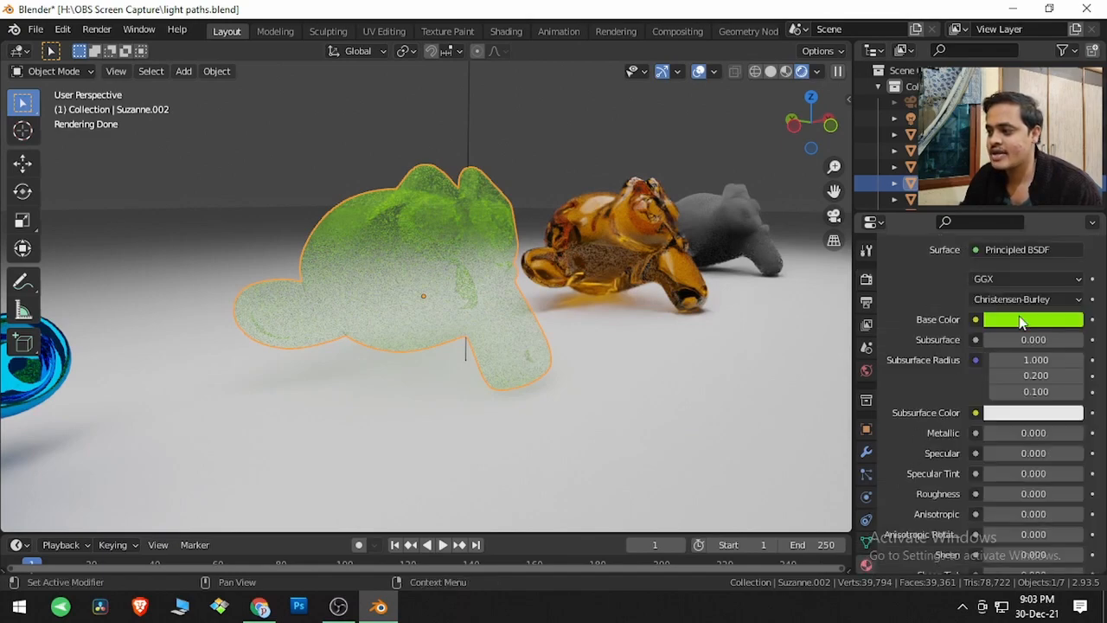
pyautogui.scroll(-4, 964, 406)
pyautogui.scroll(-3, 965, 408)
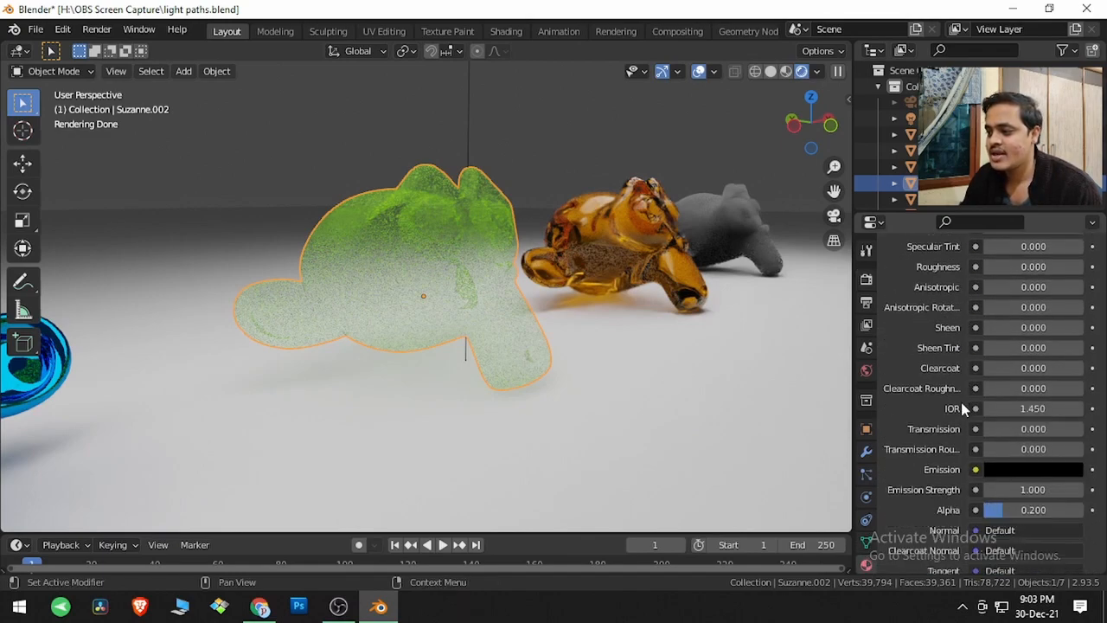
pyautogui.scroll(3, 961, 413)
pyautogui.scroll(-2, 937, 469)
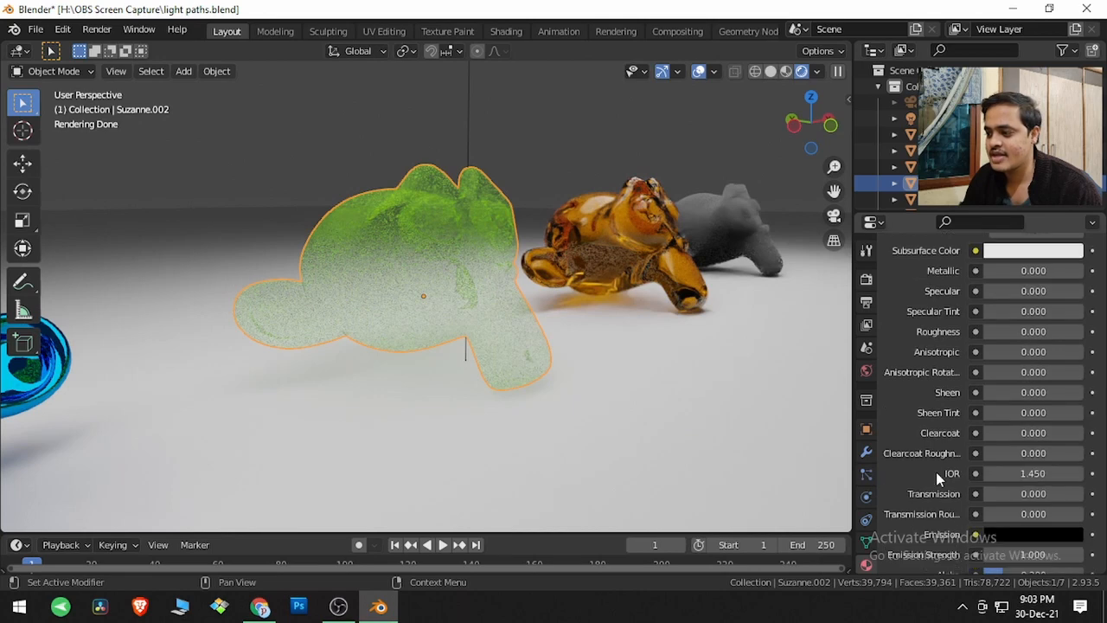
pyautogui.scroll(-2, 936, 471)
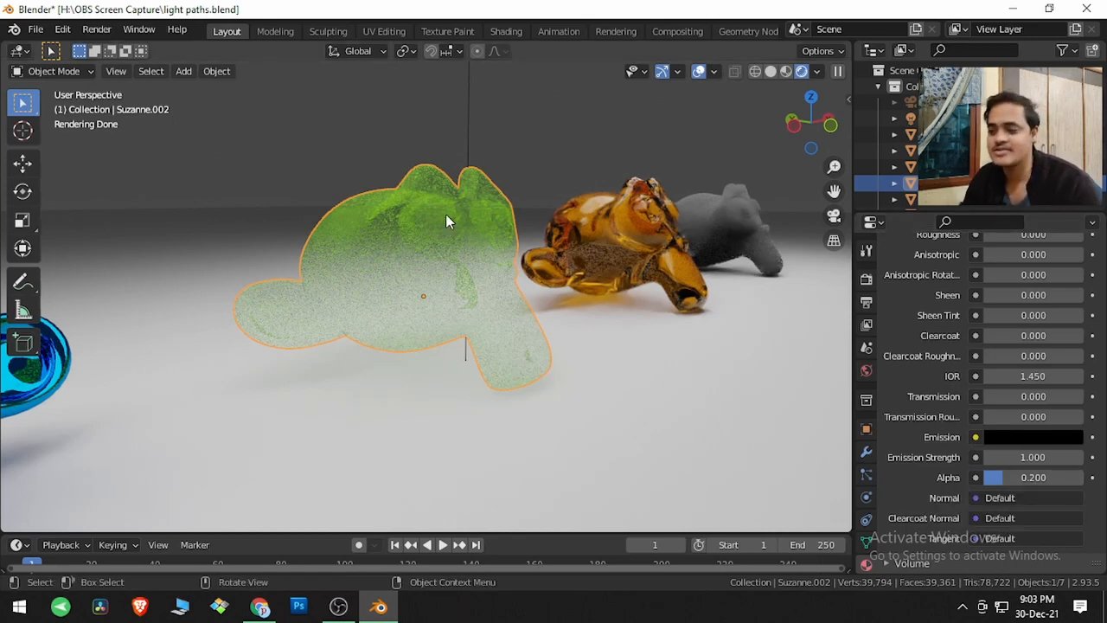
# - Set the Transparency max bounces to 0 in the render settings' Light Paths
pyautogui.click(865, 278)
pyautogui.scroll(4, 906, 367)
pyautogui.scroll(5, 905, 367)
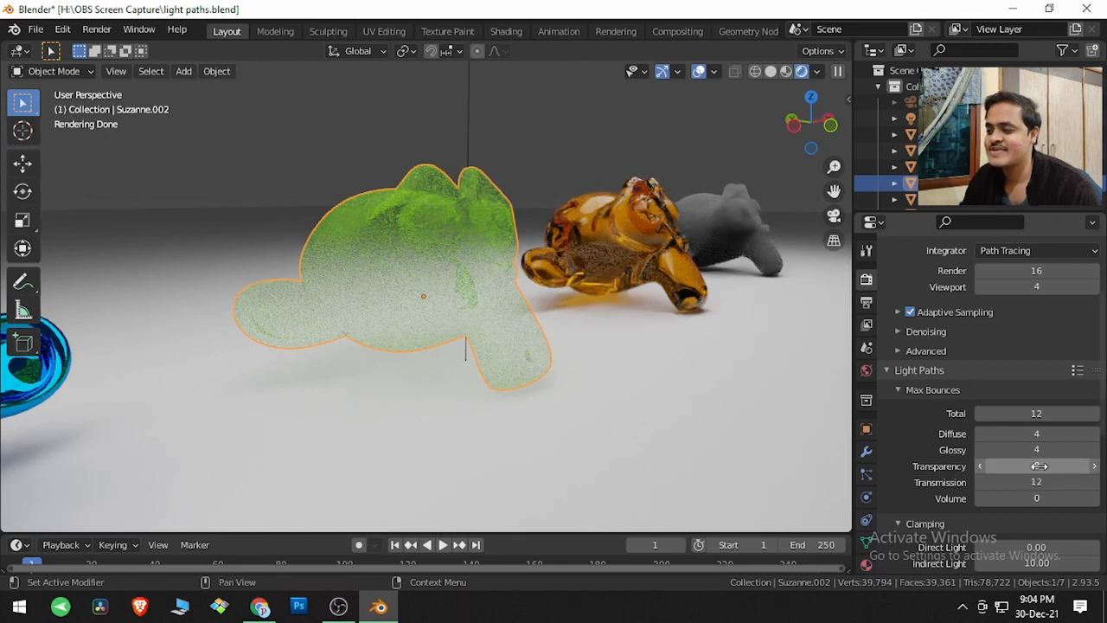
pyautogui.click(1040, 467)
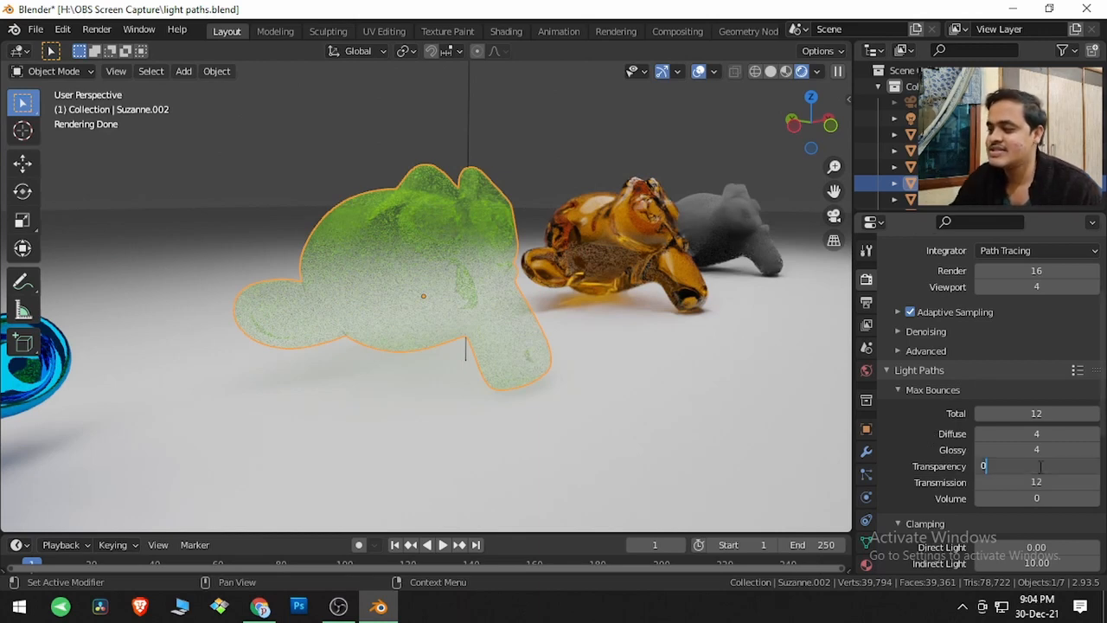
pyautogui.press('Return')
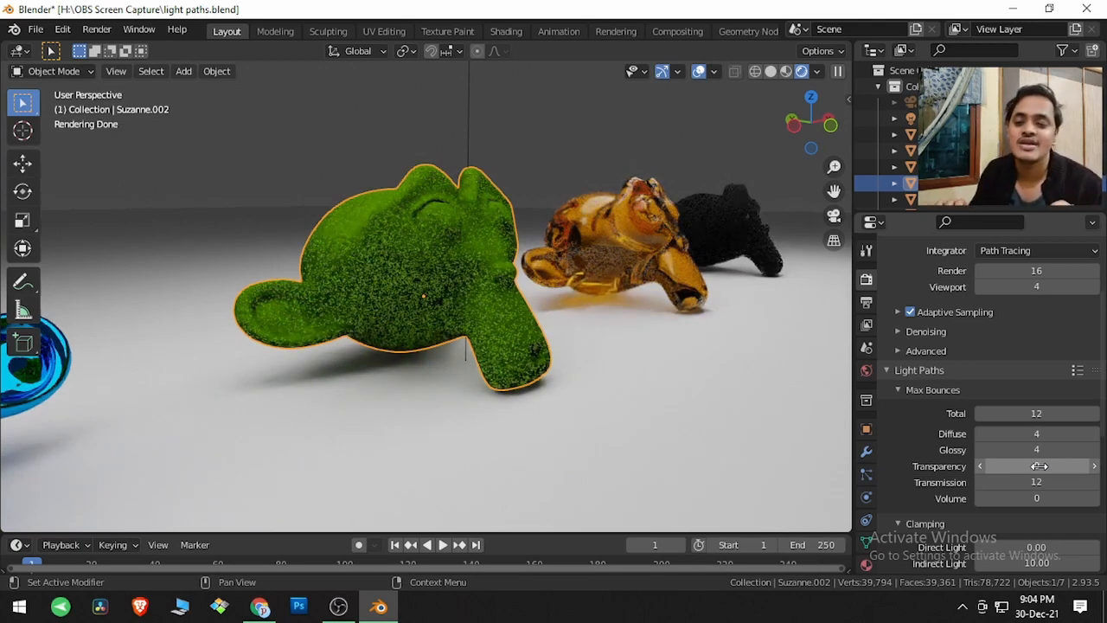
# - Try Transparency max bounces of 1 on the green transparent monkey head
pyautogui.click(1038, 466)
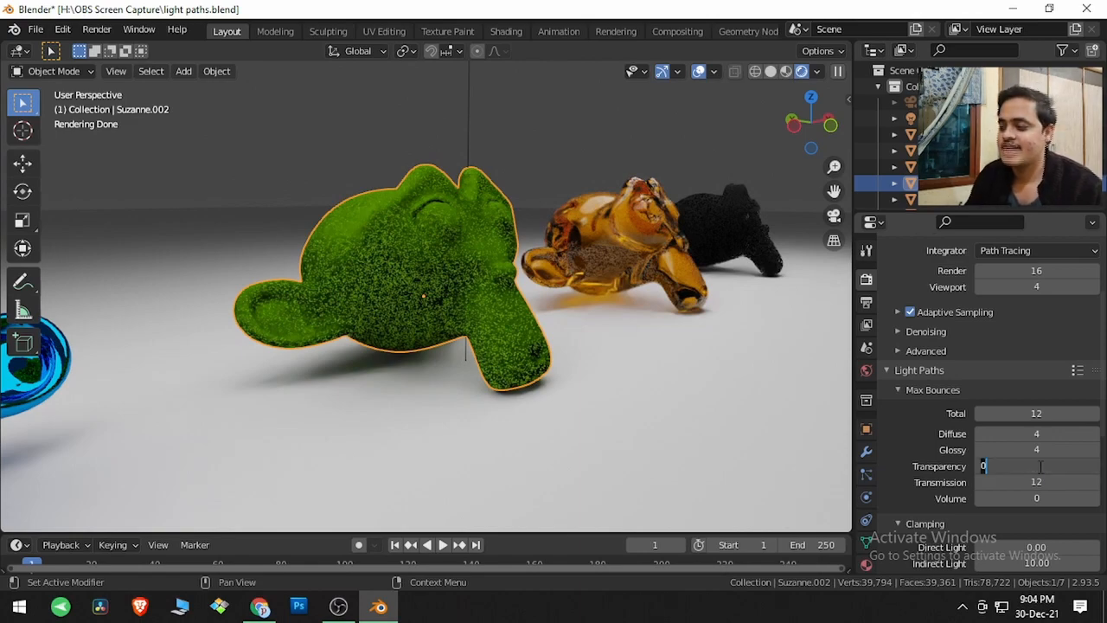
pyautogui.write('1')
pyautogui.press('Return')
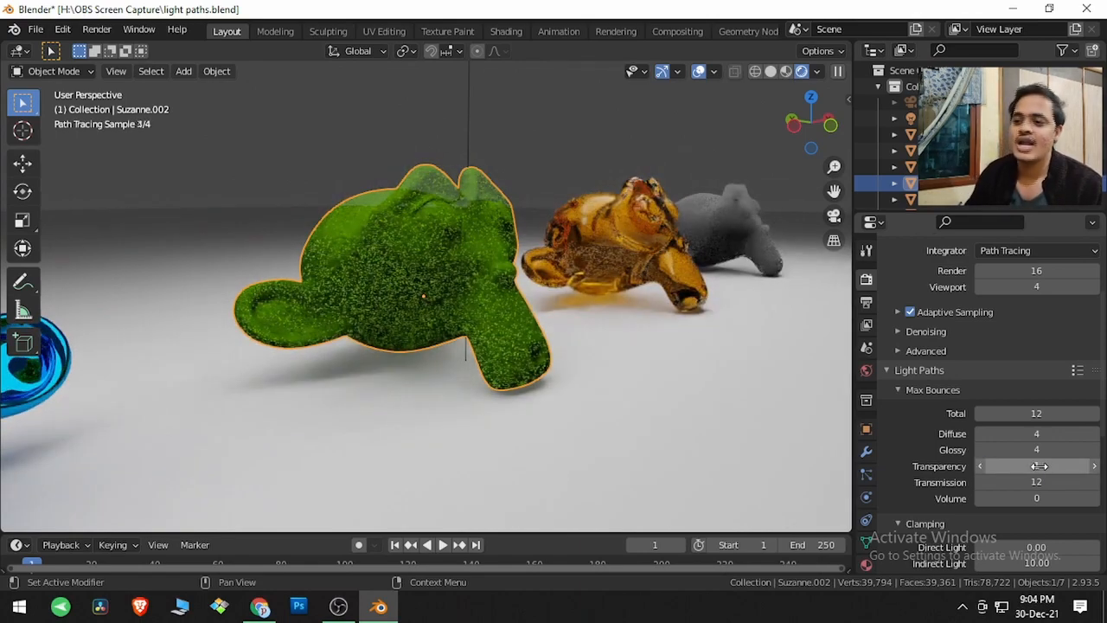
# - Restore the Transparency max bounces to 8
pyautogui.click(1039, 466)
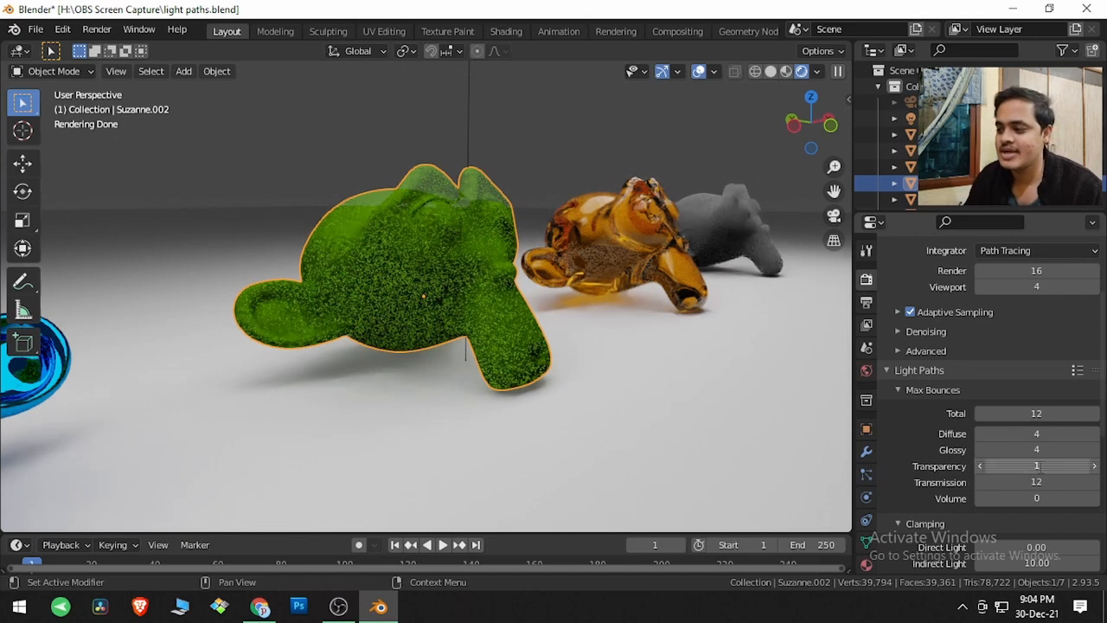
pyautogui.write('2')
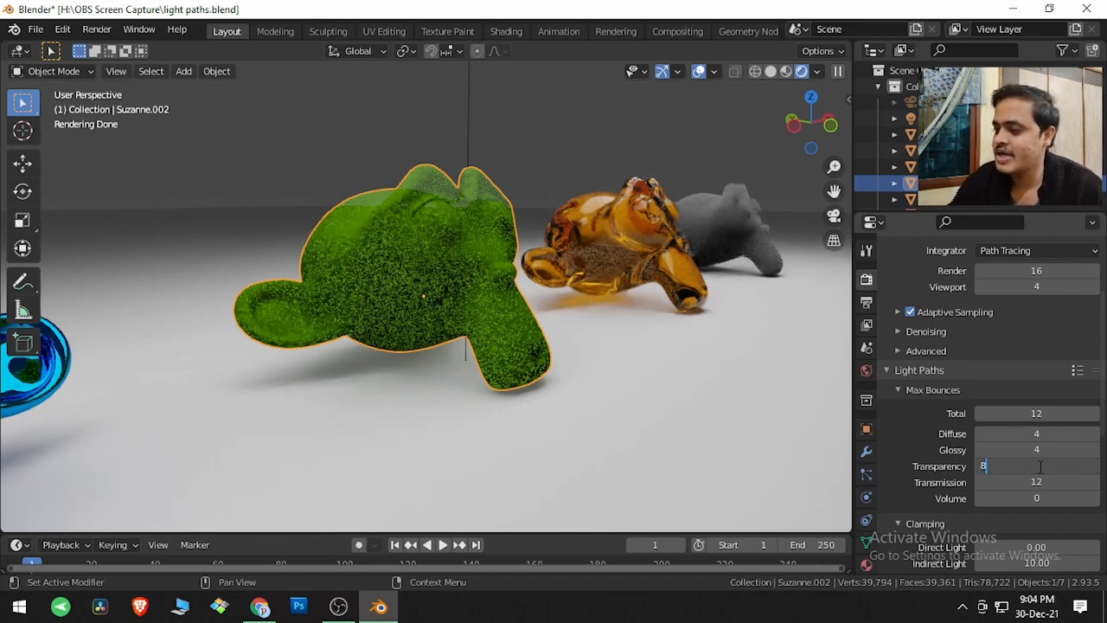
pyautogui.press('Return')
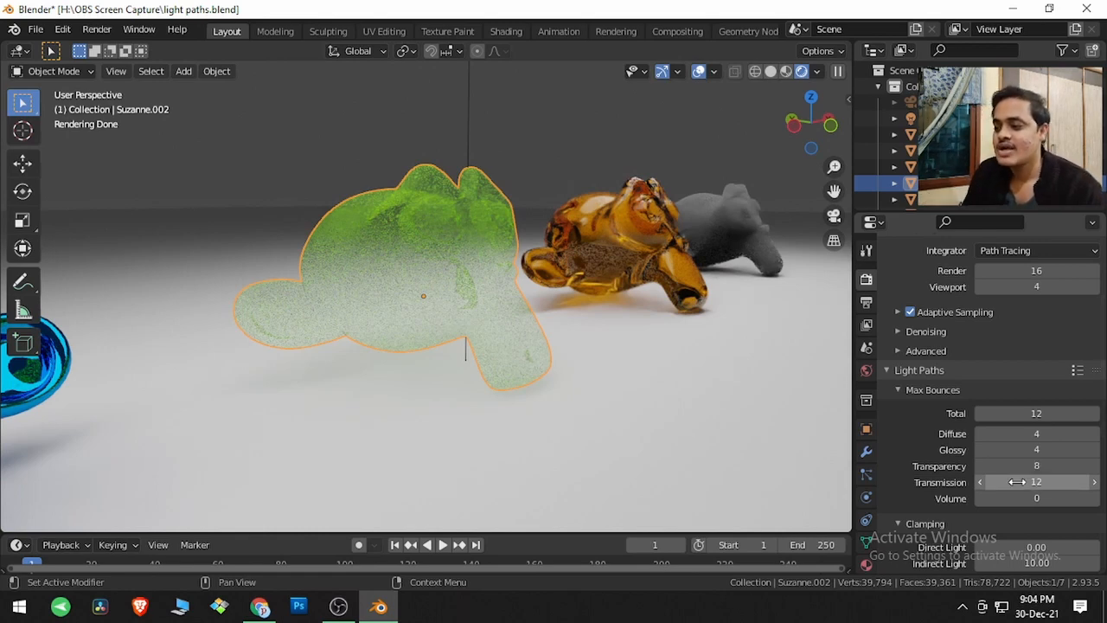
# - Select and frame the orange glass monkey head and review its material's surface settings, including Transmission
pyautogui.click(678, 302)
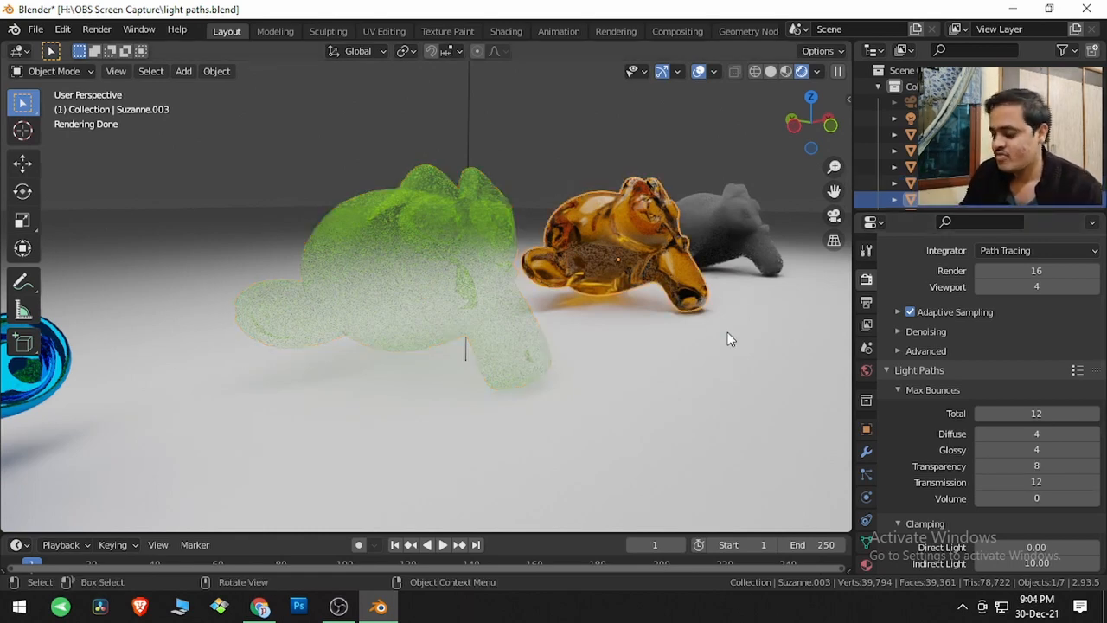
pyautogui.press('KP_Decimal')
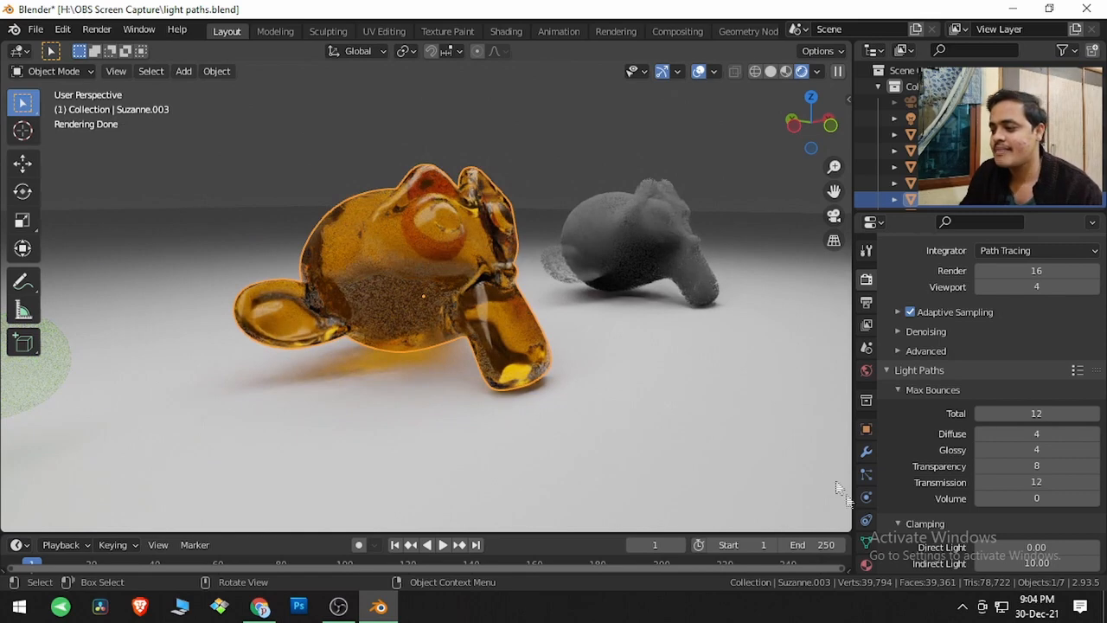
pyautogui.click(866, 564)
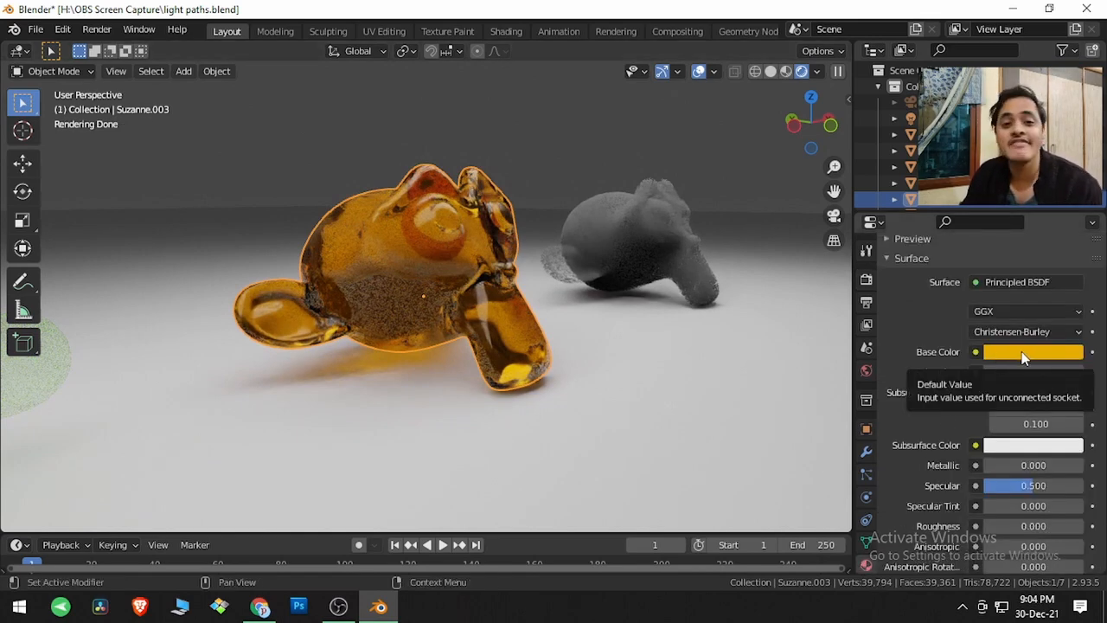
pyautogui.scroll(-5, 1022, 351)
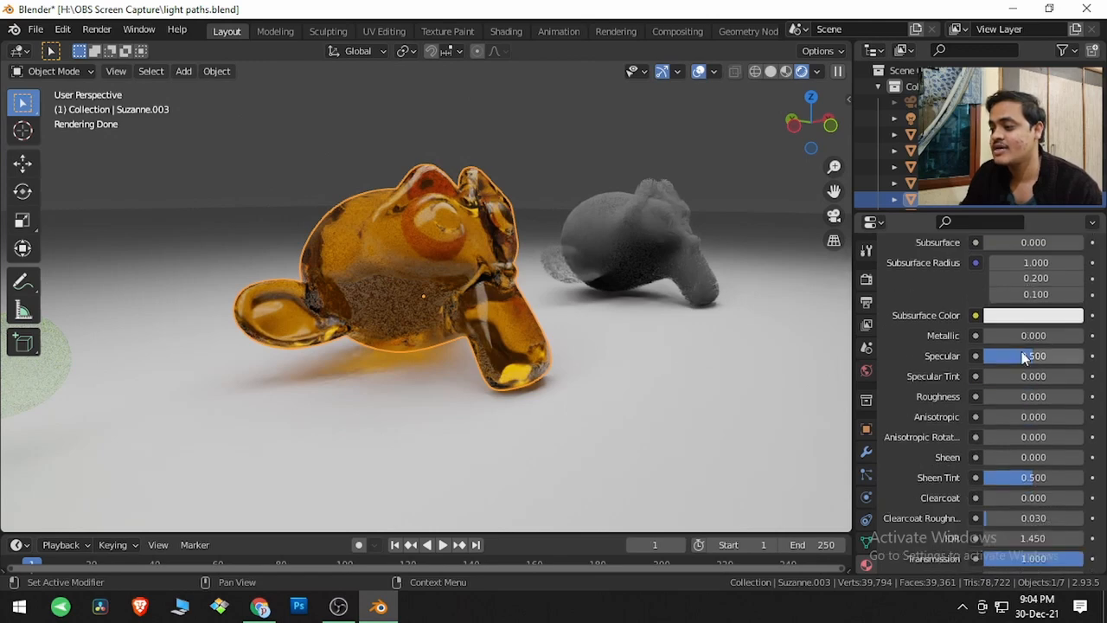
pyautogui.scroll(-3, 1025, 443)
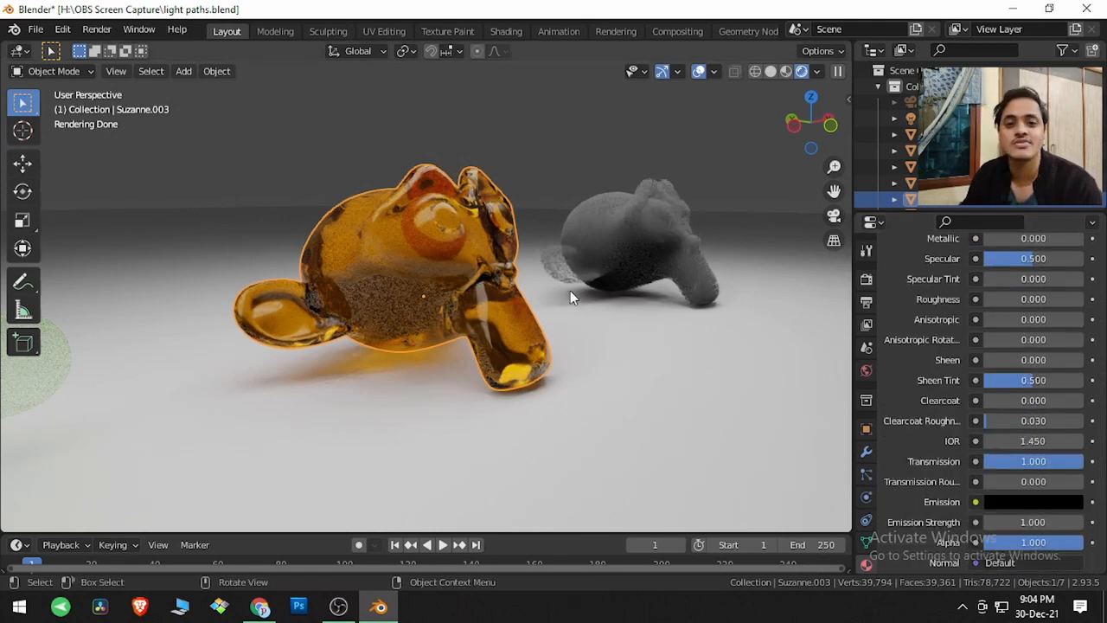
# - Set the Transmission max bounces to 0 in the render settings' Light Paths
pyautogui.click(866, 279)
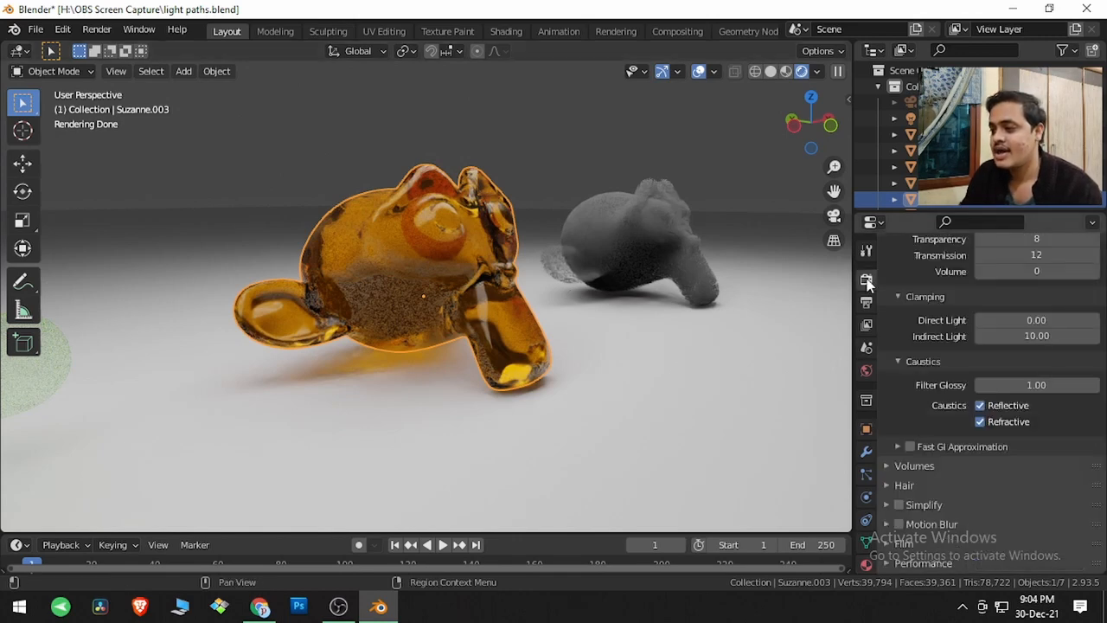
pyautogui.scroll(5, 909, 371)
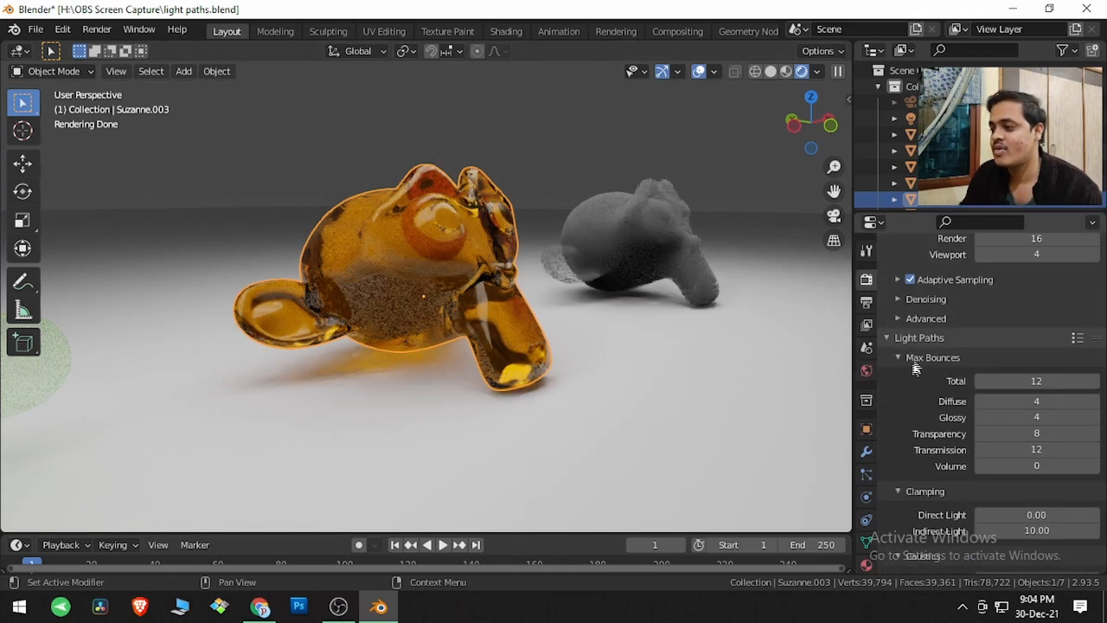
pyautogui.doubleClick(1026, 448)
pyautogui.write('0')
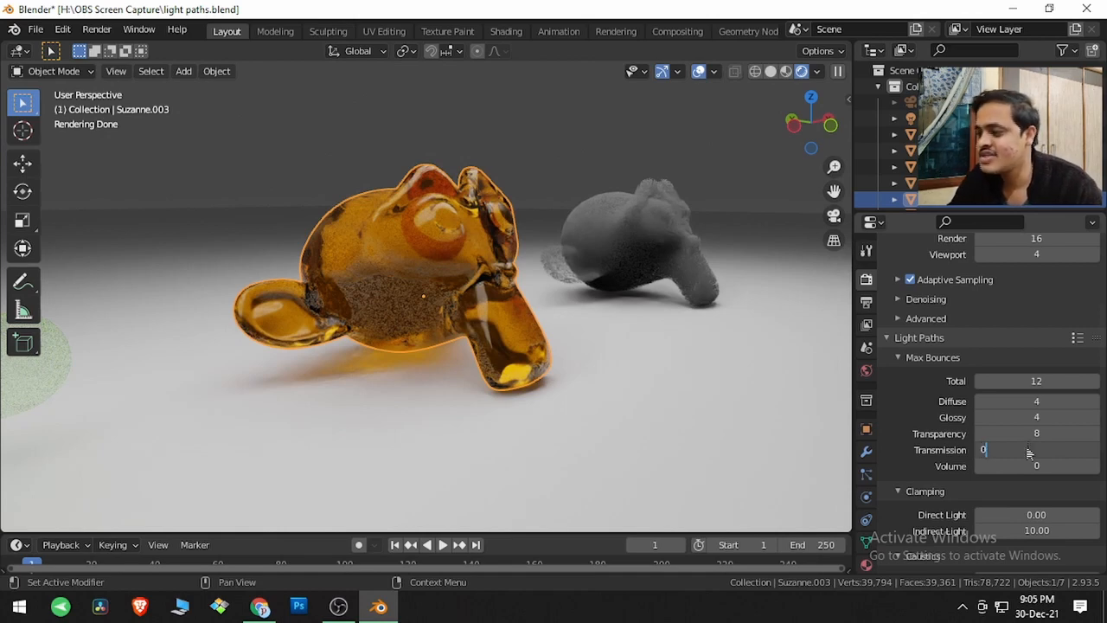
pyautogui.press('Return')
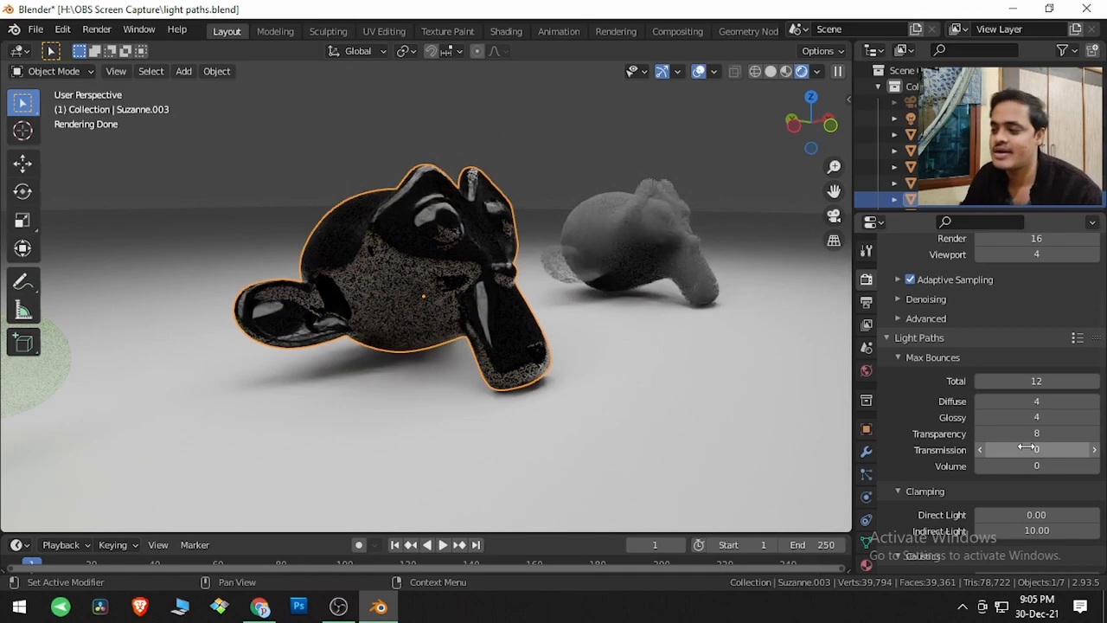
# - Restore the Transmission max bounces to 12
pyautogui.click(1025, 448)
pyautogui.write('12')
pyautogui.press('Return')
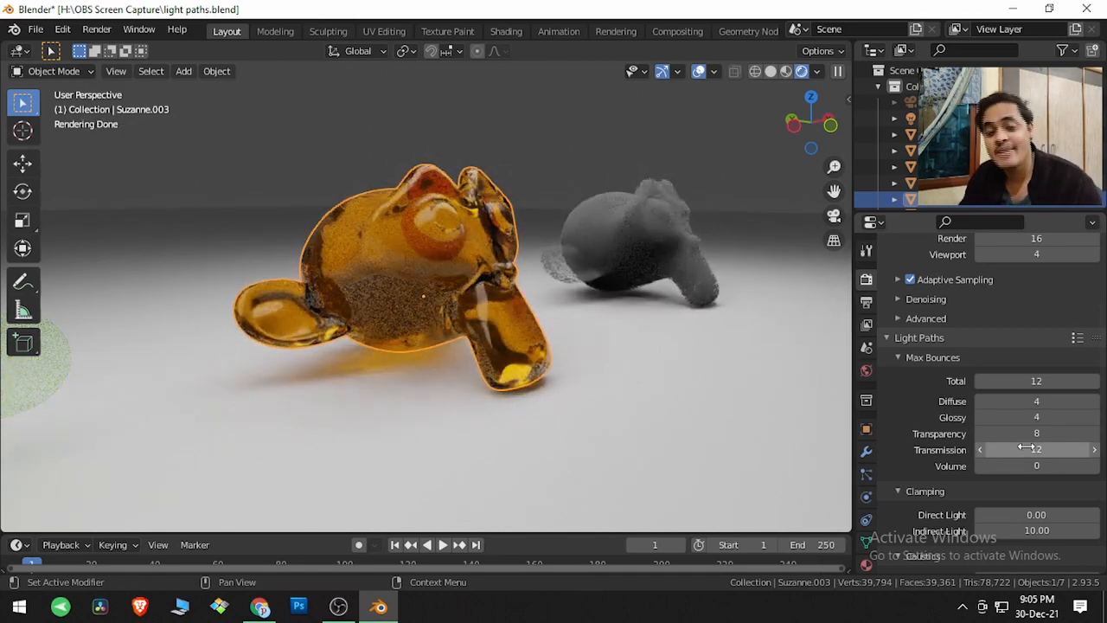
# - Select and frame the grey monkey head and review how its Principled Volume node connects to the Material Output
pyautogui.click(636, 246)
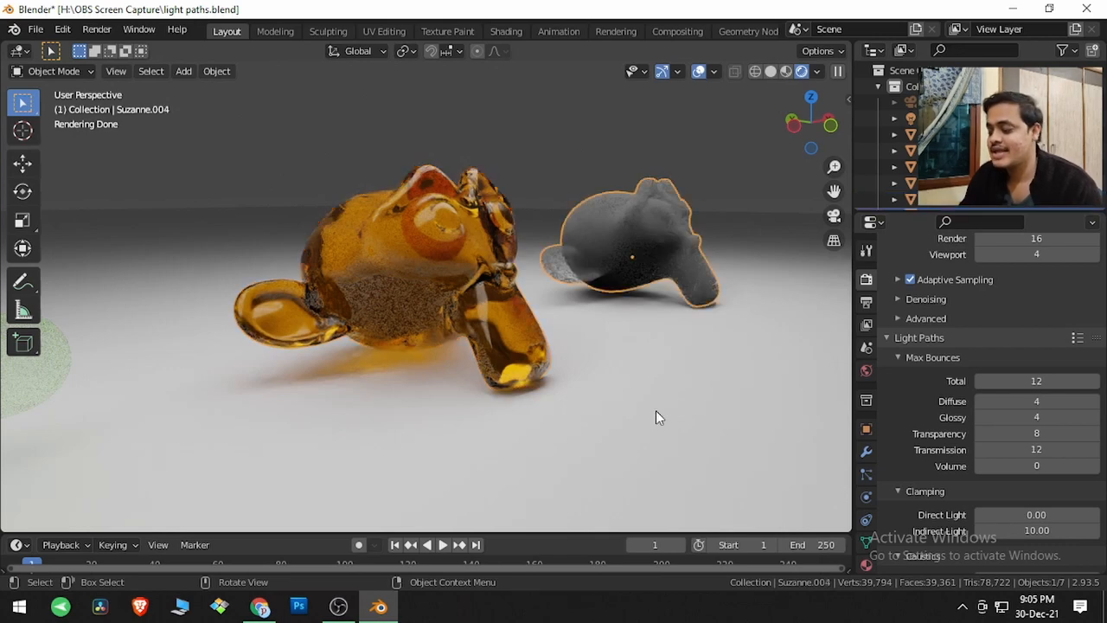
pyautogui.press('KP_Decimal')
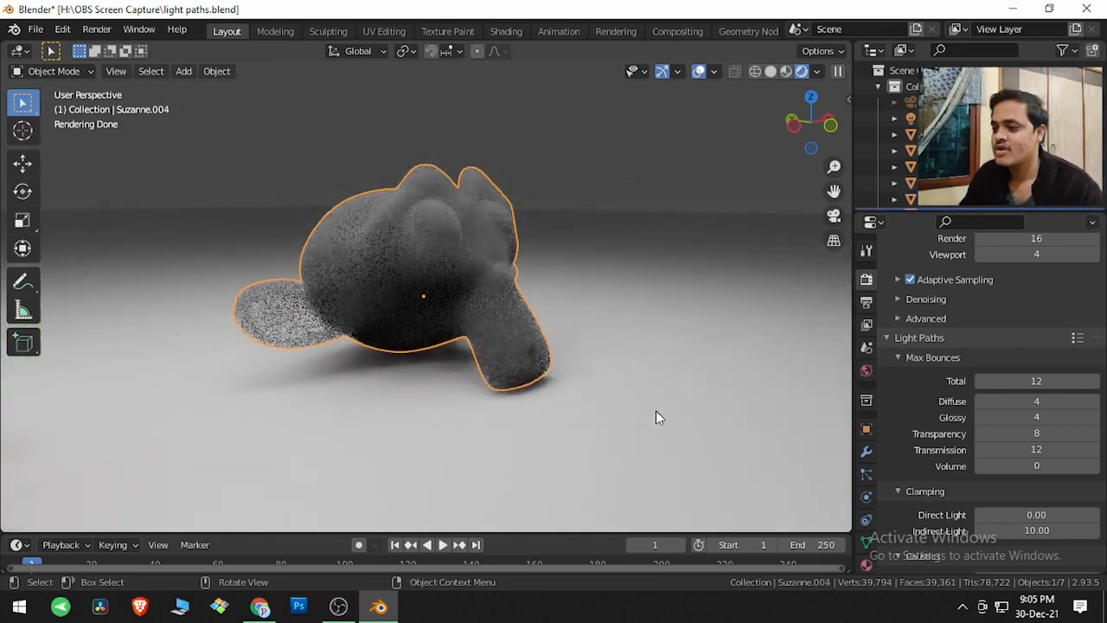
pyautogui.click(508, 32)
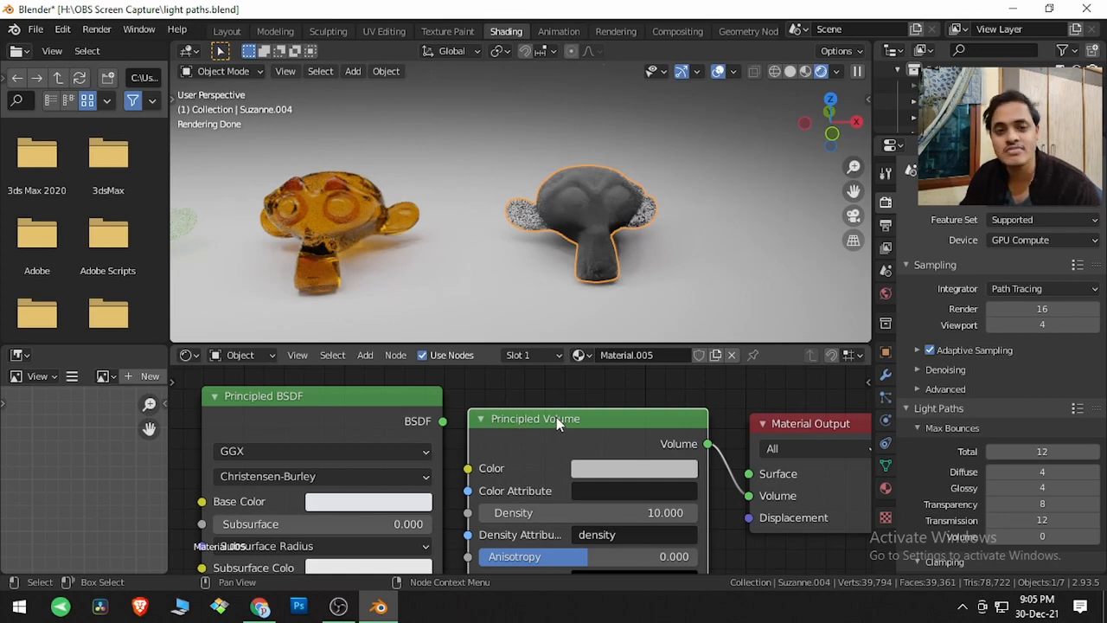
pyautogui.moveTo(709, 445); pyautogui.dragTo(752, 496)
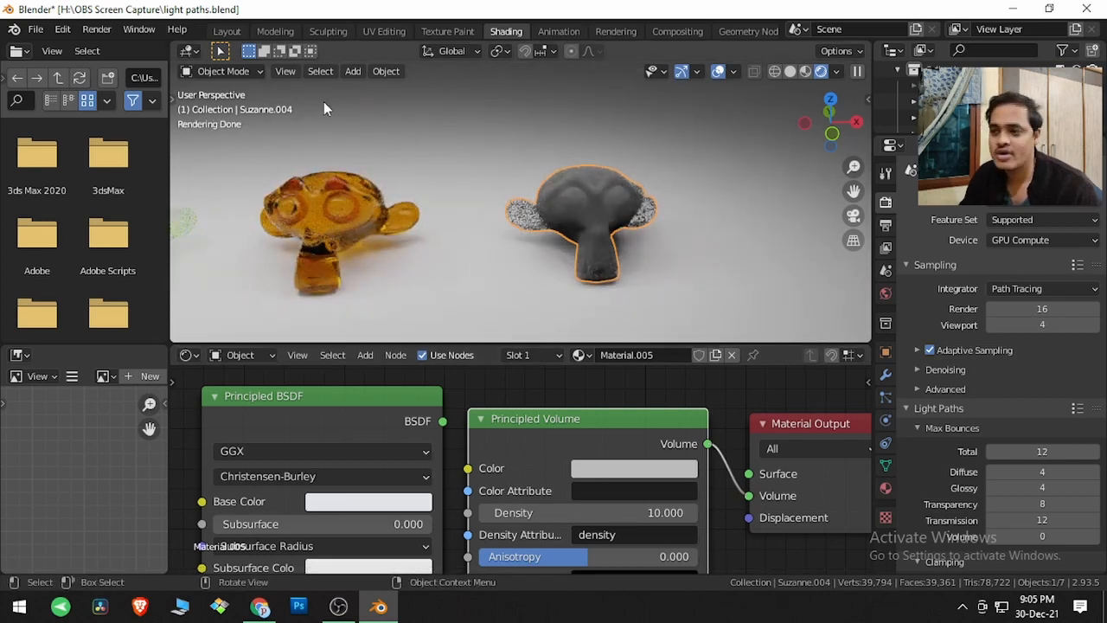
pyautogui.click(226, 31)
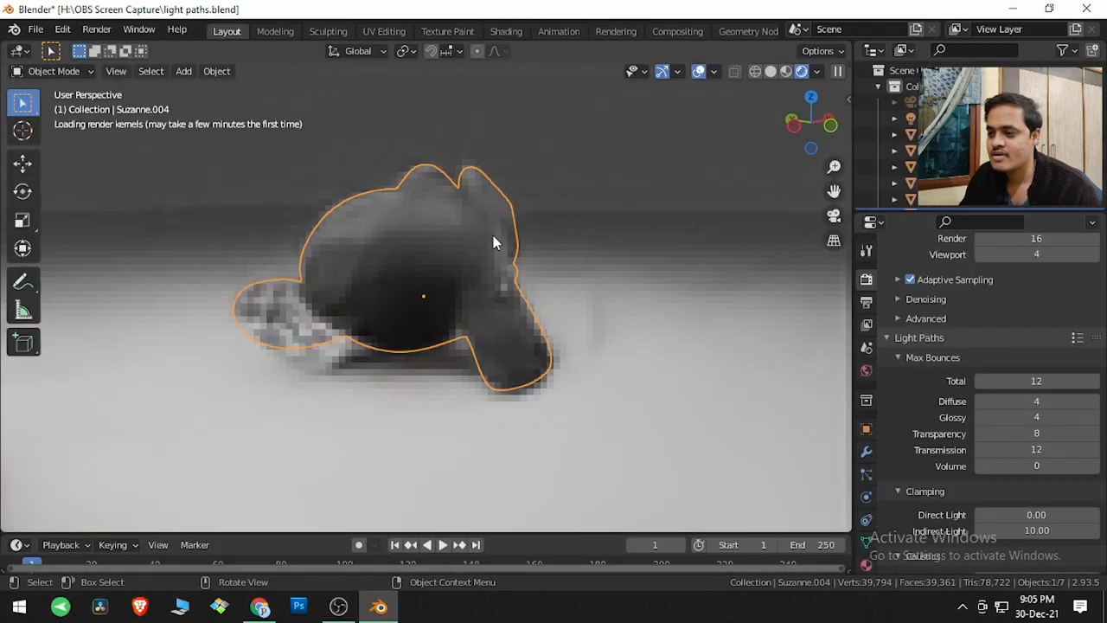
# - Try Volume max bounces of 10 on the grey volumetric monkey head
pyautogui.click(1046, 467)
pyautogui.write('10')
pyautogui.press('Return')
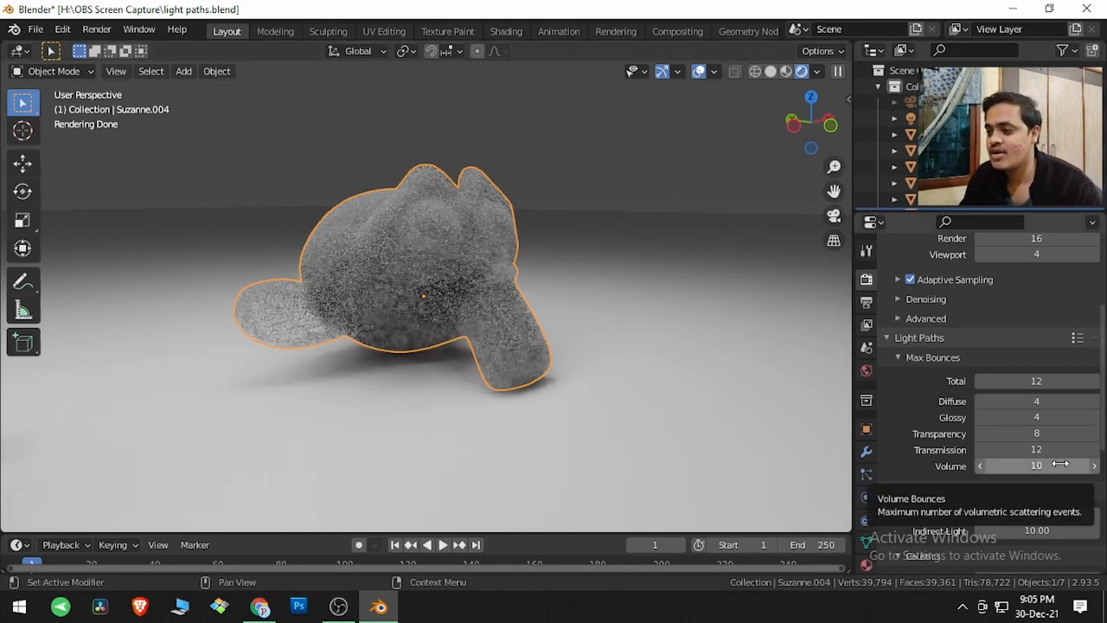
# - Restore the Volume max bounces to 0
pyautogui.click(1023, 466)
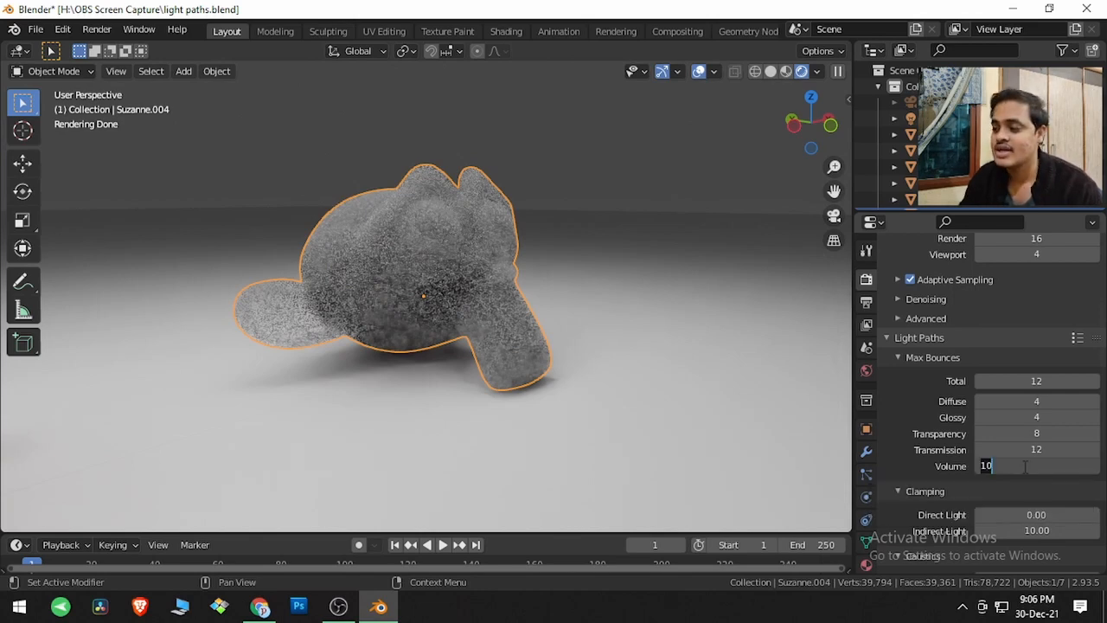
pyautogui.write('0')
pyautogui.press('Return')
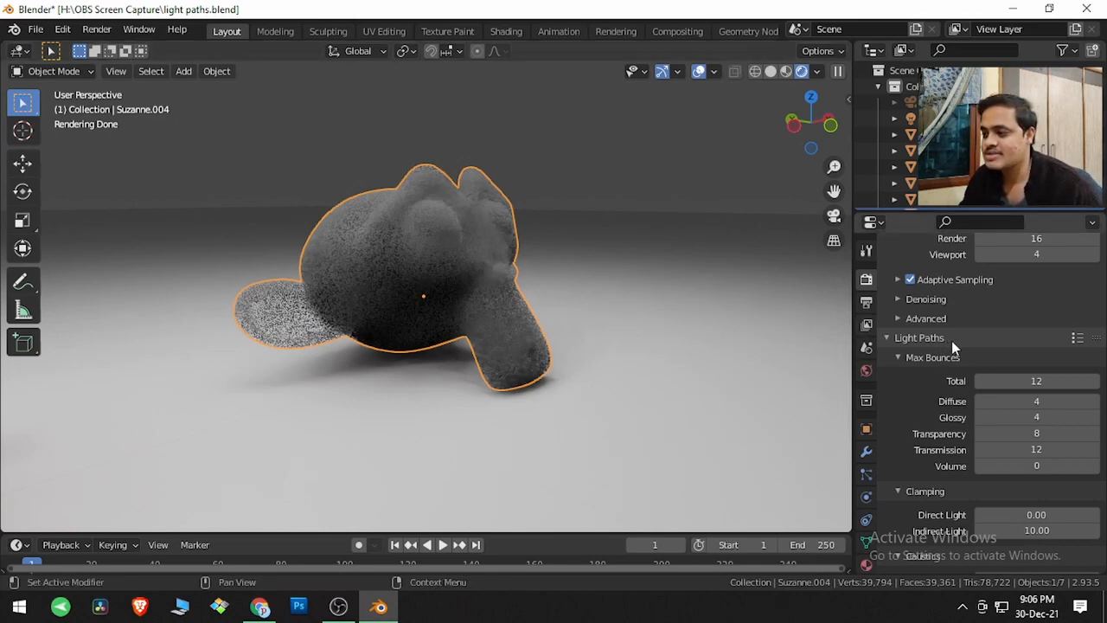
# - Try the Limited Global Illumination and Full Global Illumination integrator presets on the Light Paths settings
pyautogui.click(1076, 338)
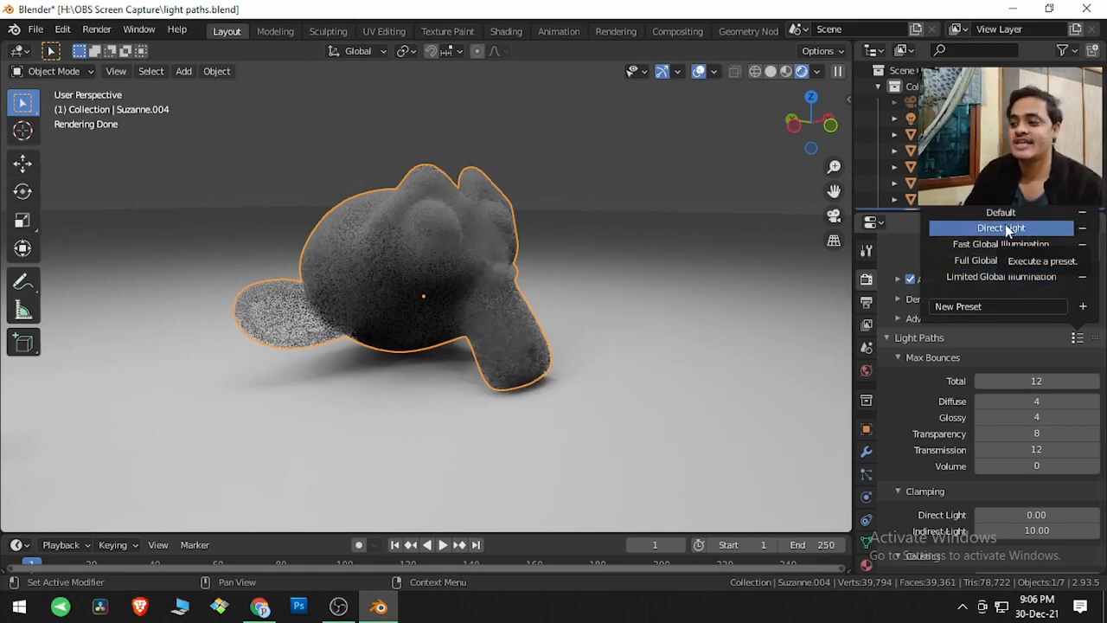
pyautogui.click(987, 278)
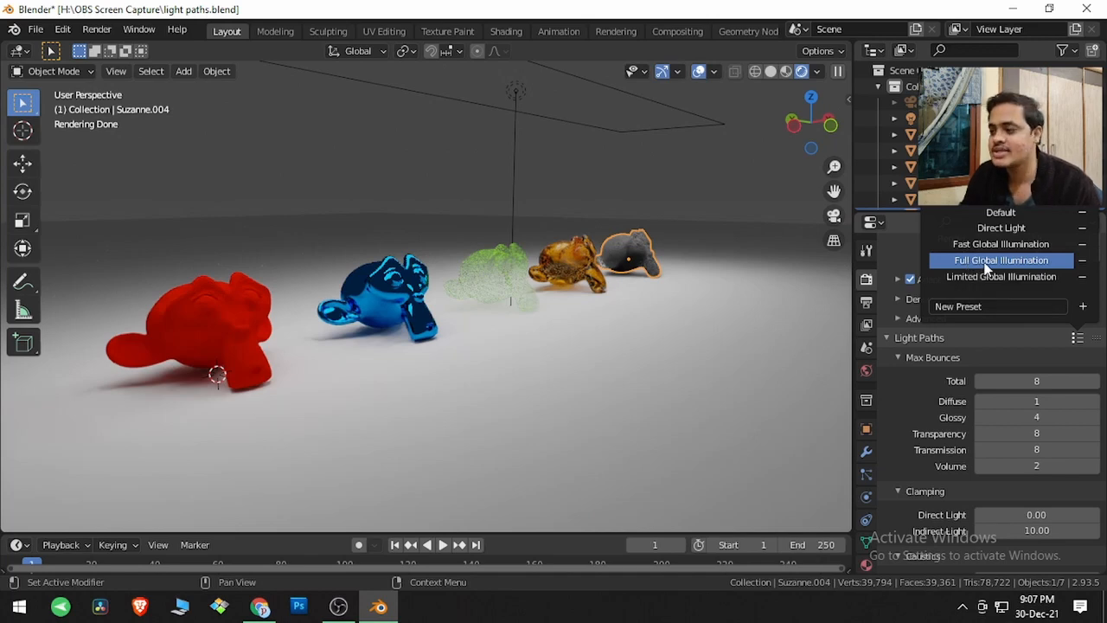
pyautogui.click(986, 262)
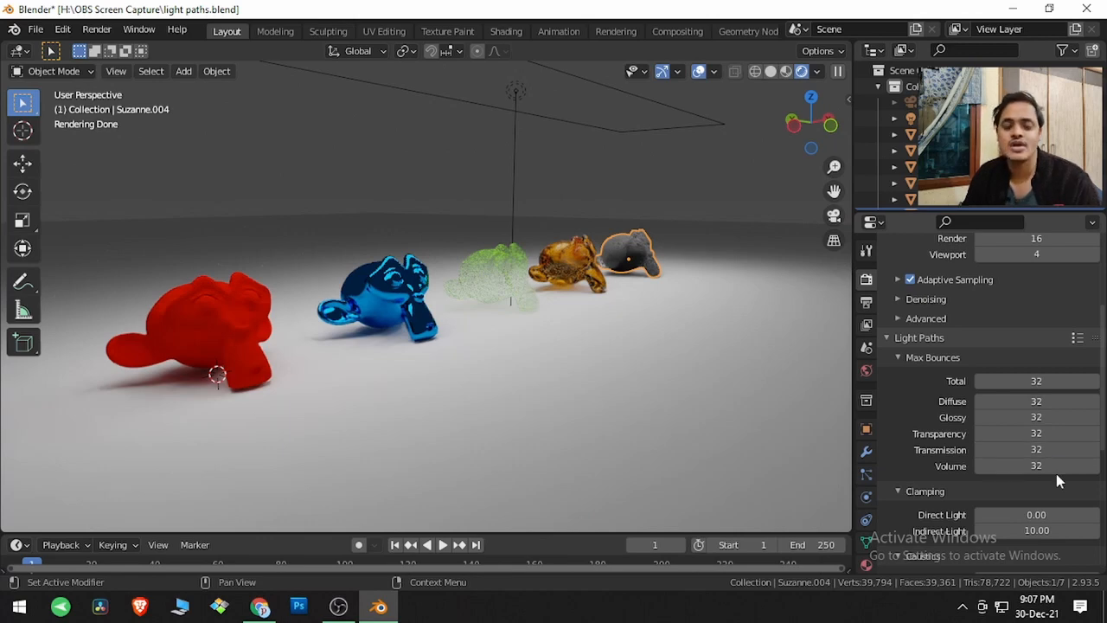
# - Apply the Default integrator preset to the Light Paths settings
pyautogui.click(1077, 338)
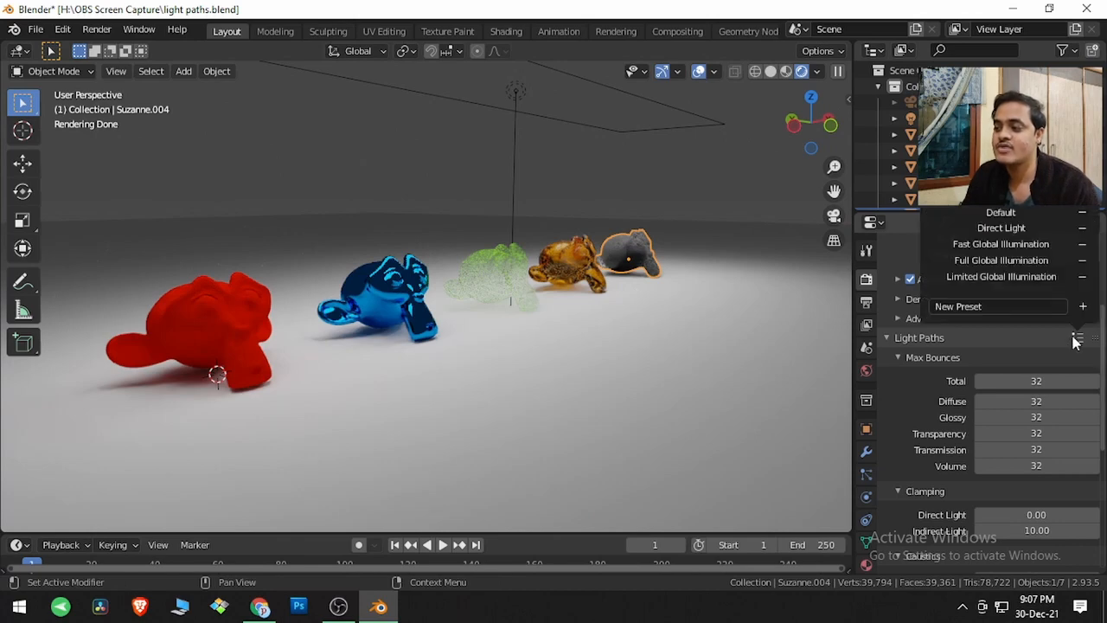
pyautogui.click(999, 211)
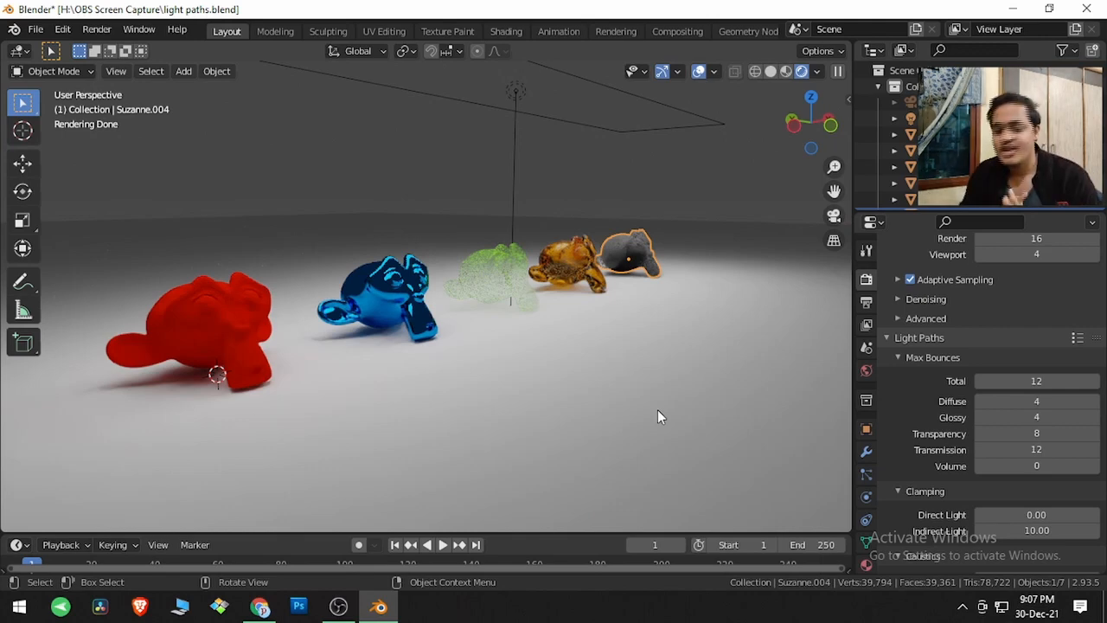